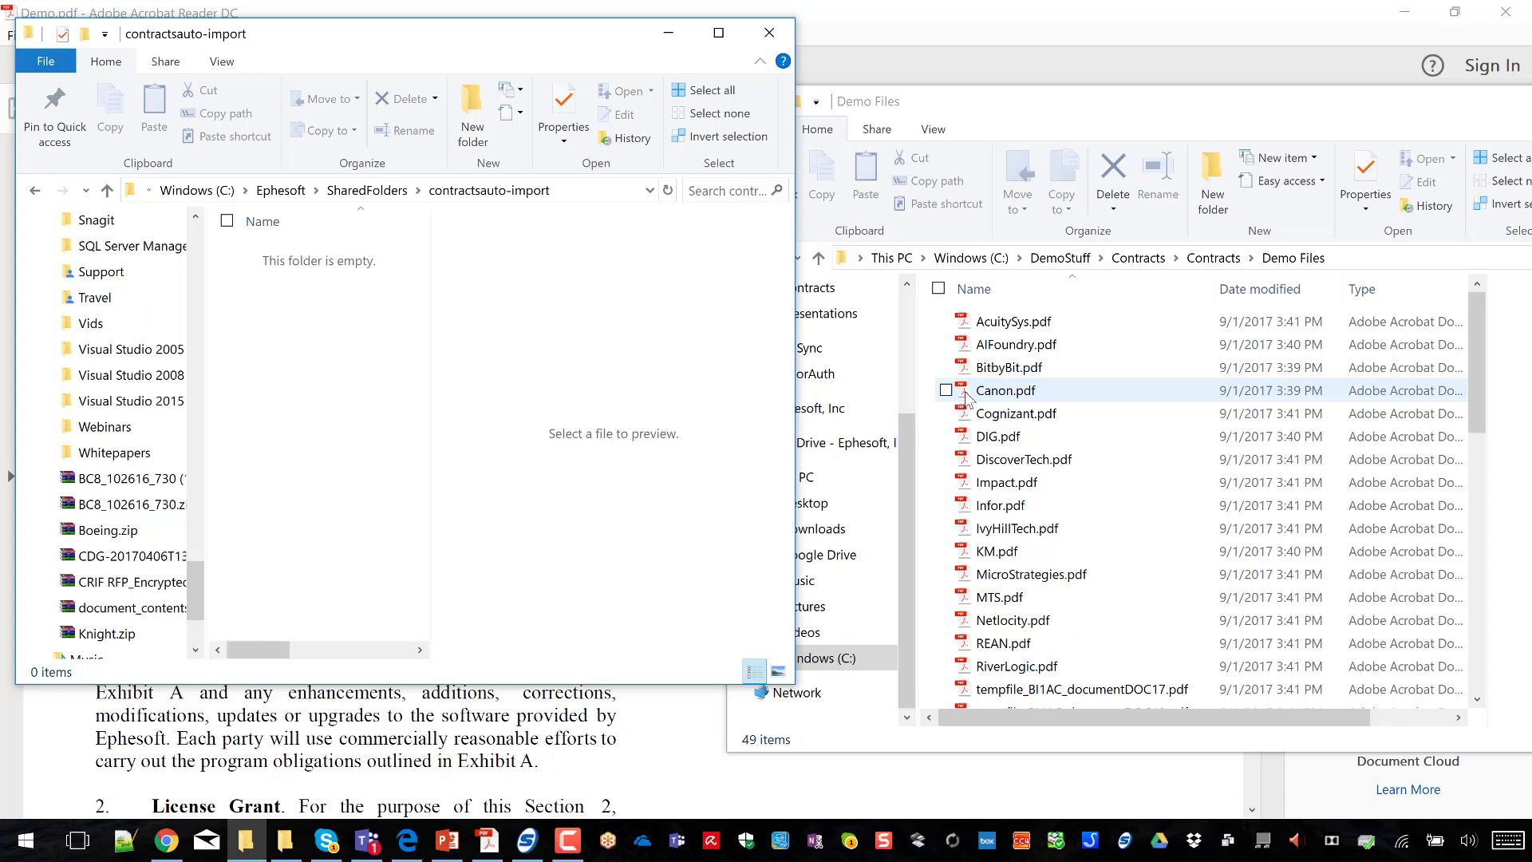
# Select AcuitySys.pdf through RiverLogic.pdf in Demo Files and drag all 16 into contractsauto-import.
pyautogui.click(995, 329)
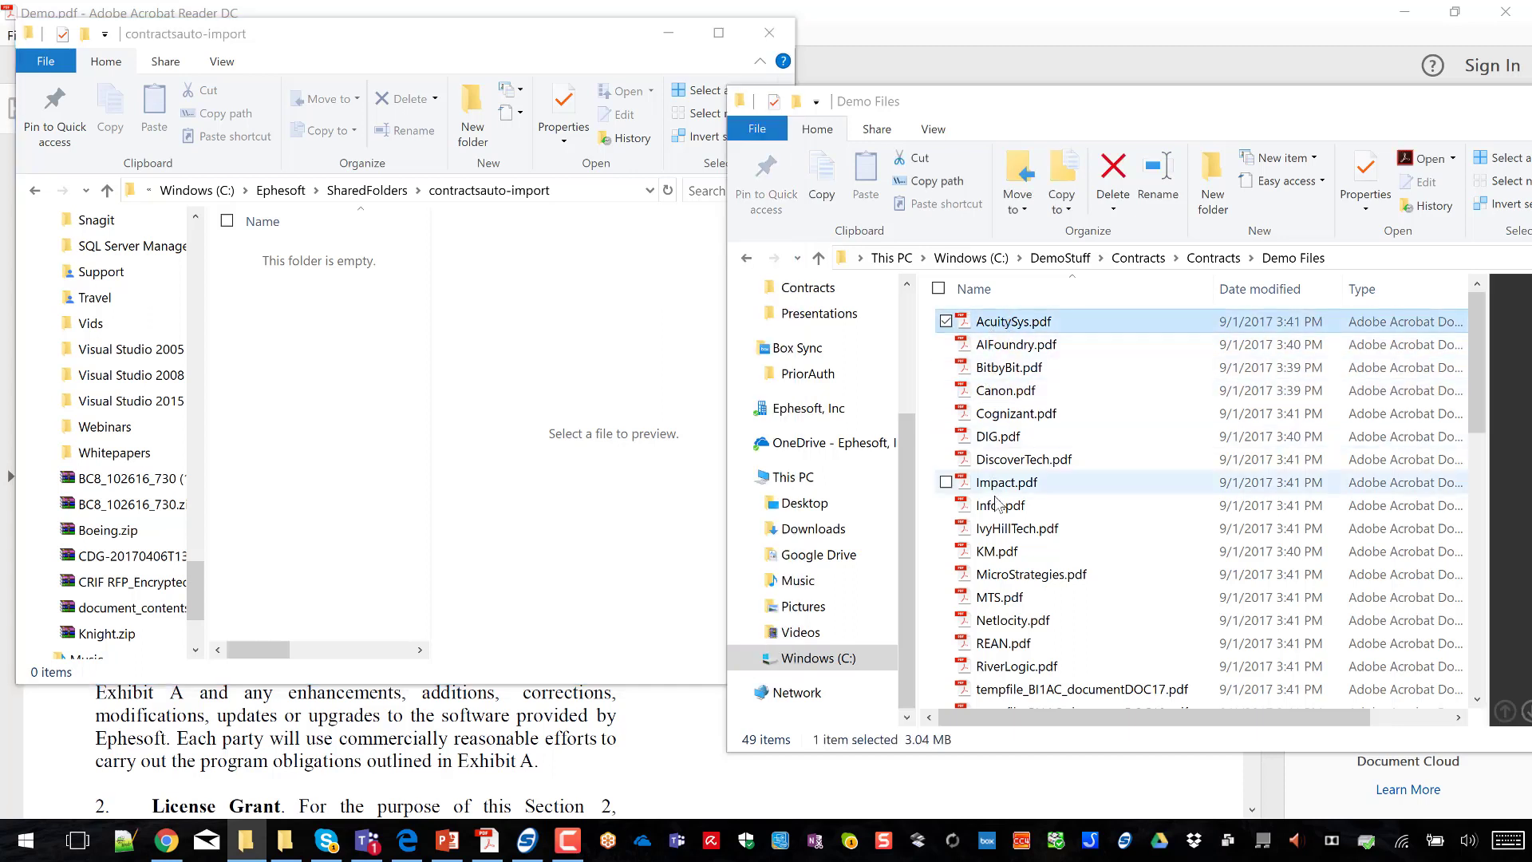
pyautogui.keyDown('shift'); pyautogui.click(1013, 664); pyautogui.keyUp('shift')
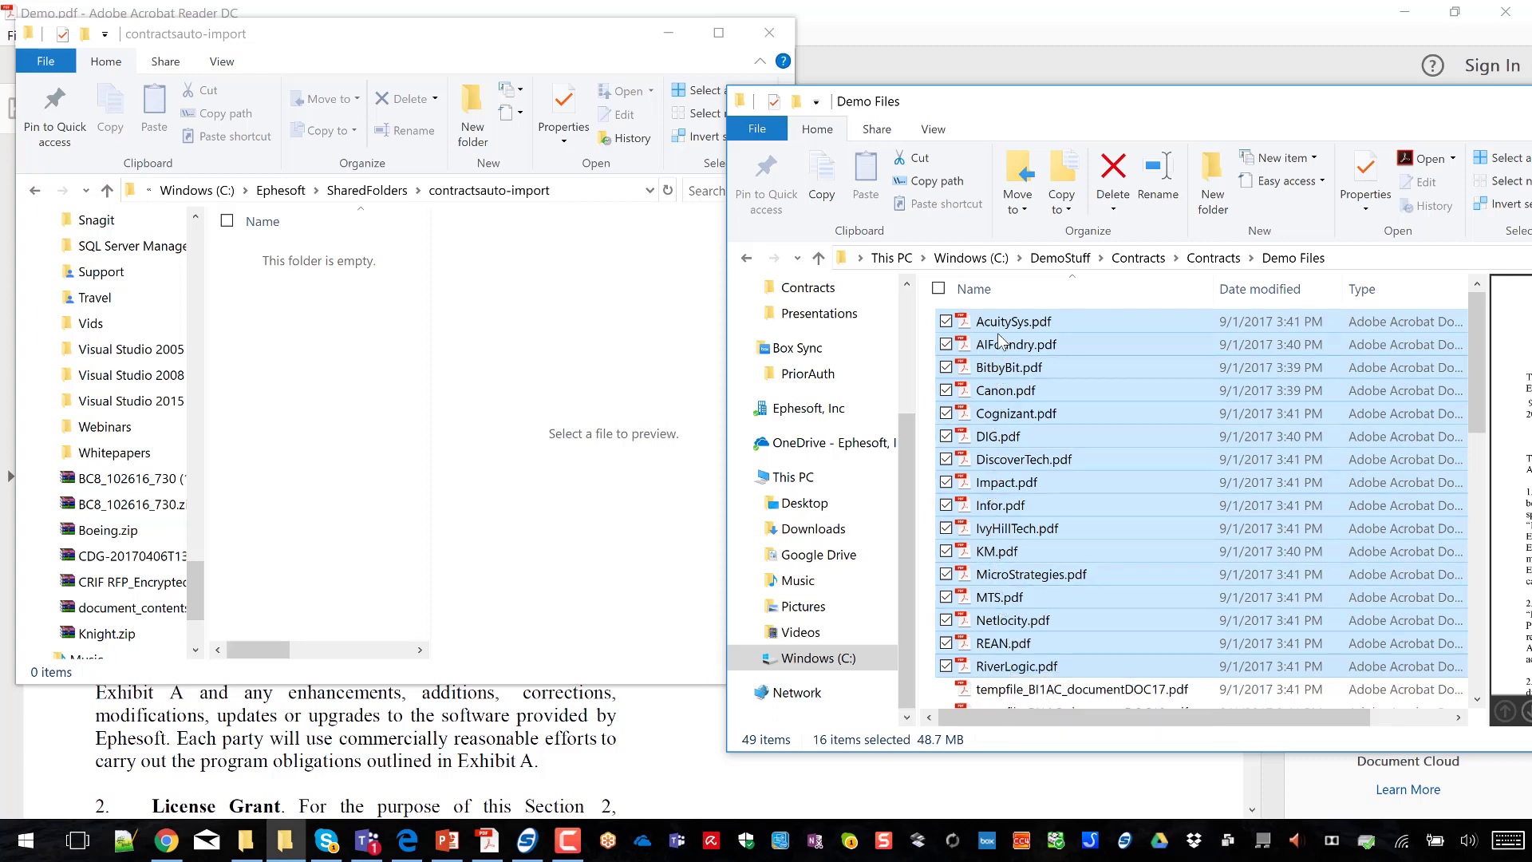
pyautogui.moveTo(1002, 327); pyautogui.dragTo(352, 435)
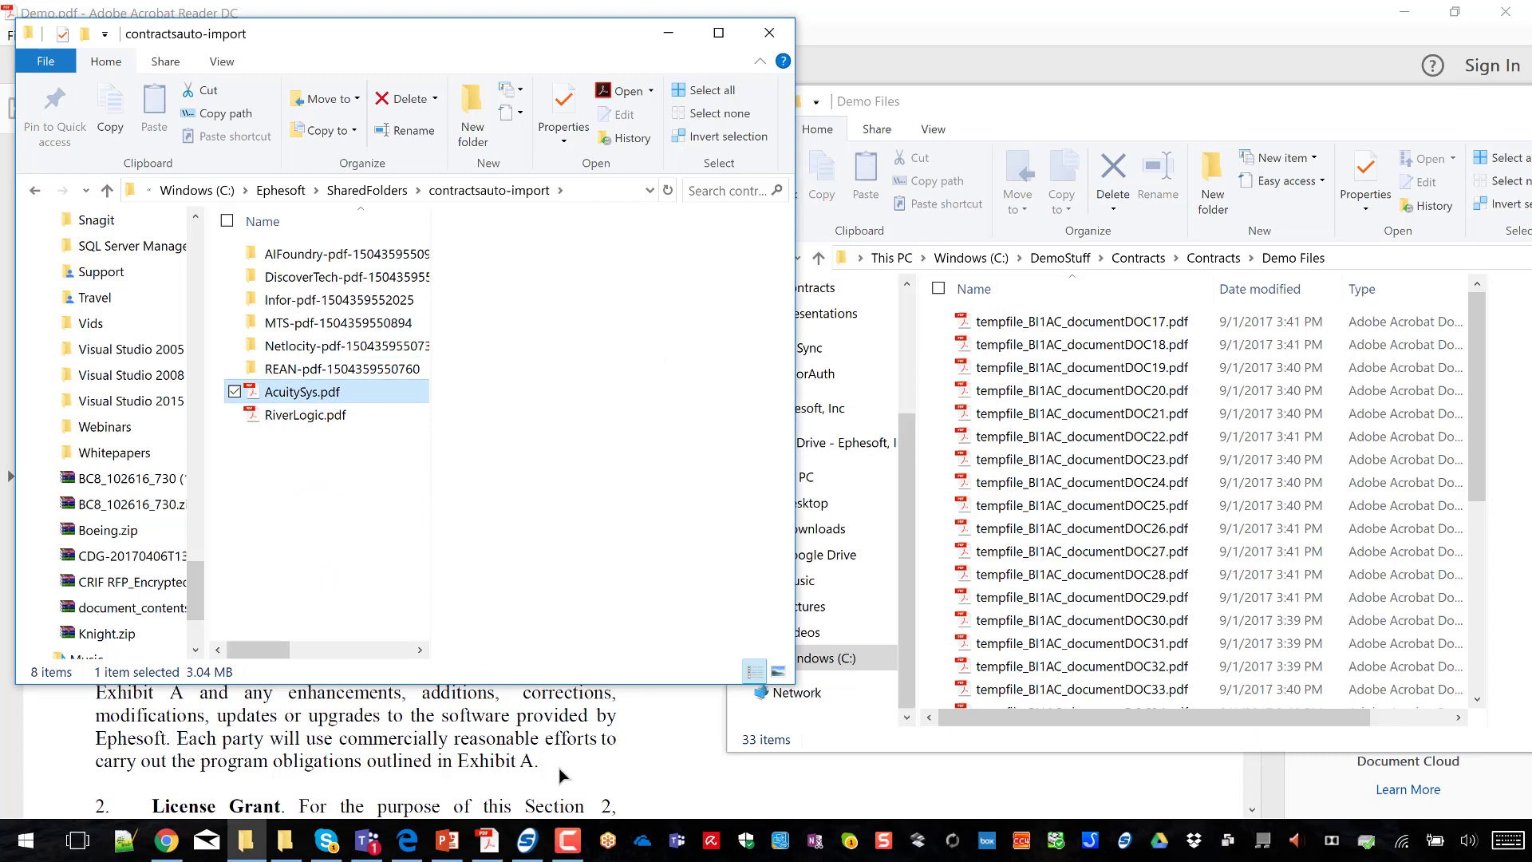
# Bring Demo.pdf forward in Acrobat Reader and scroll to Exhibit A's Americas territory on page 8.
pyautogui.click(571, 726)
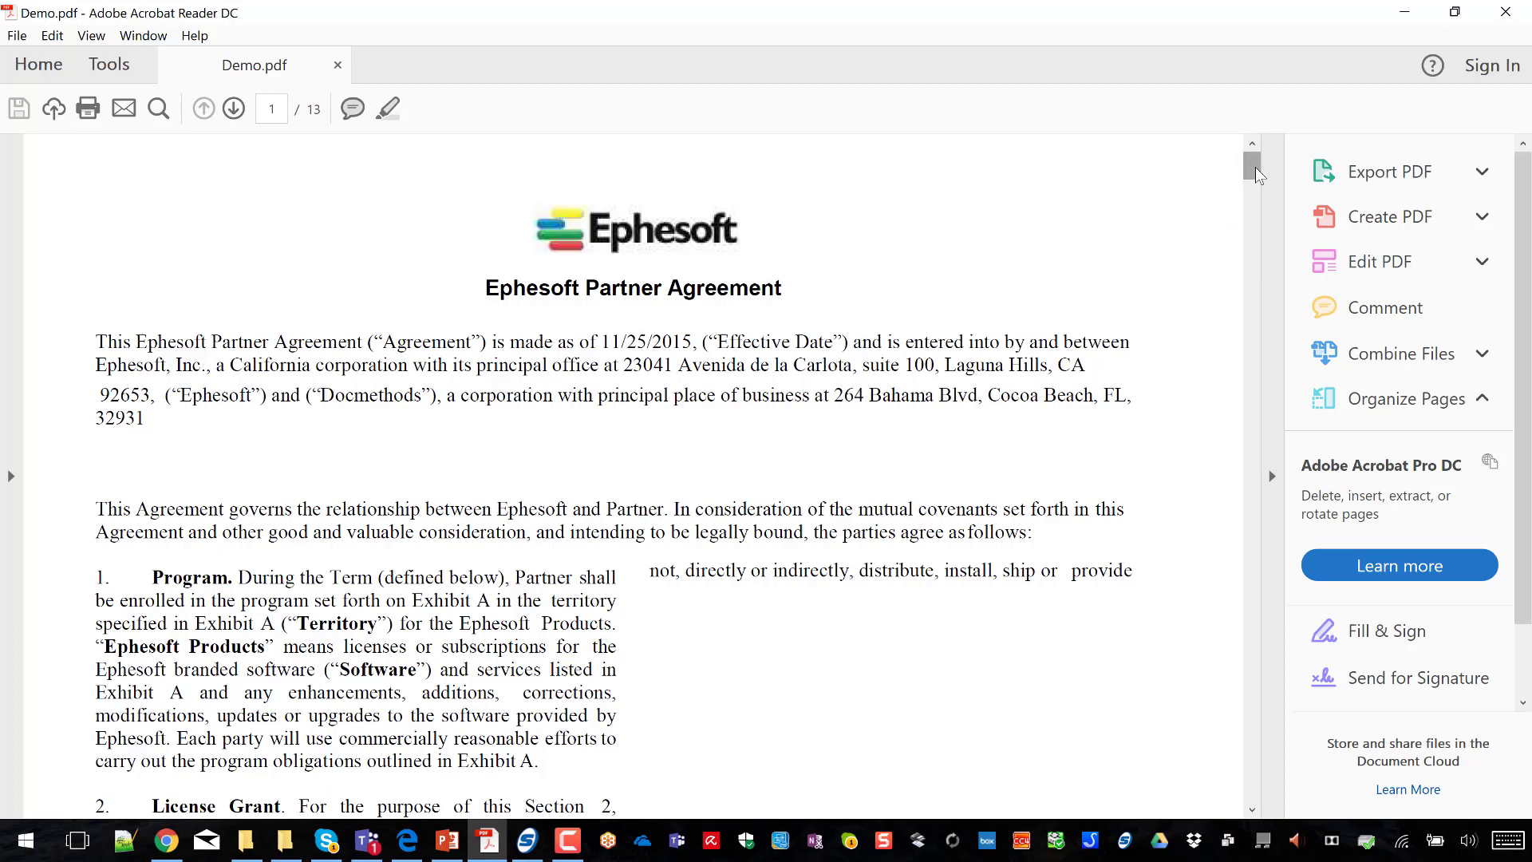
pyautogui.moveTo(1253, 165); pyautogui.dragTo(1257, 516)
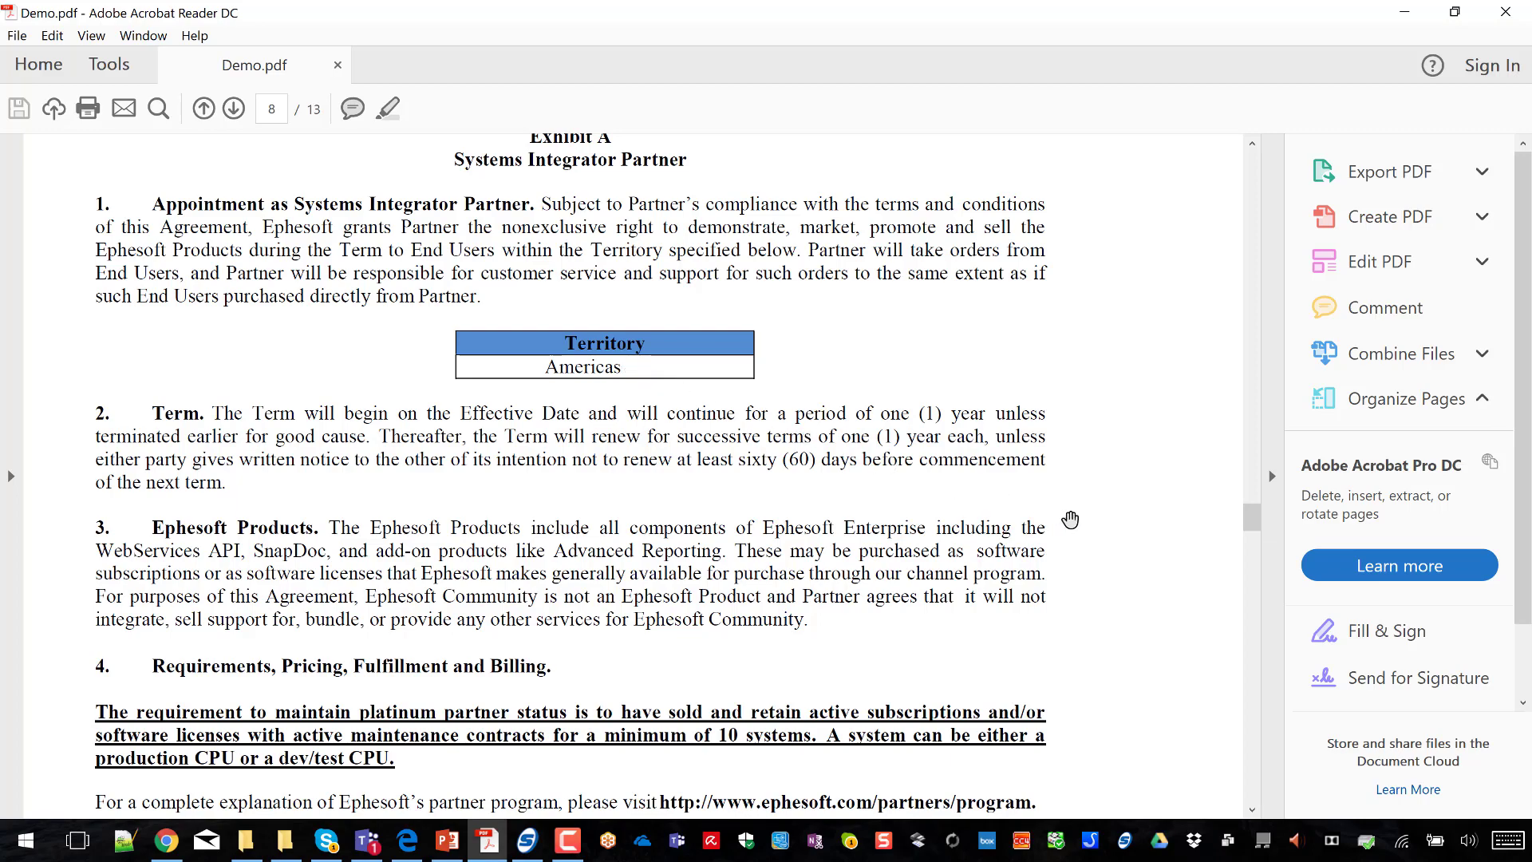
# Scroll Demo.pdf through the 4.1 Pricing discount tables and the section 10 clauses.
pyautogui.moveTo(1251, 524); pyautogui.dragTo(1251, 538)
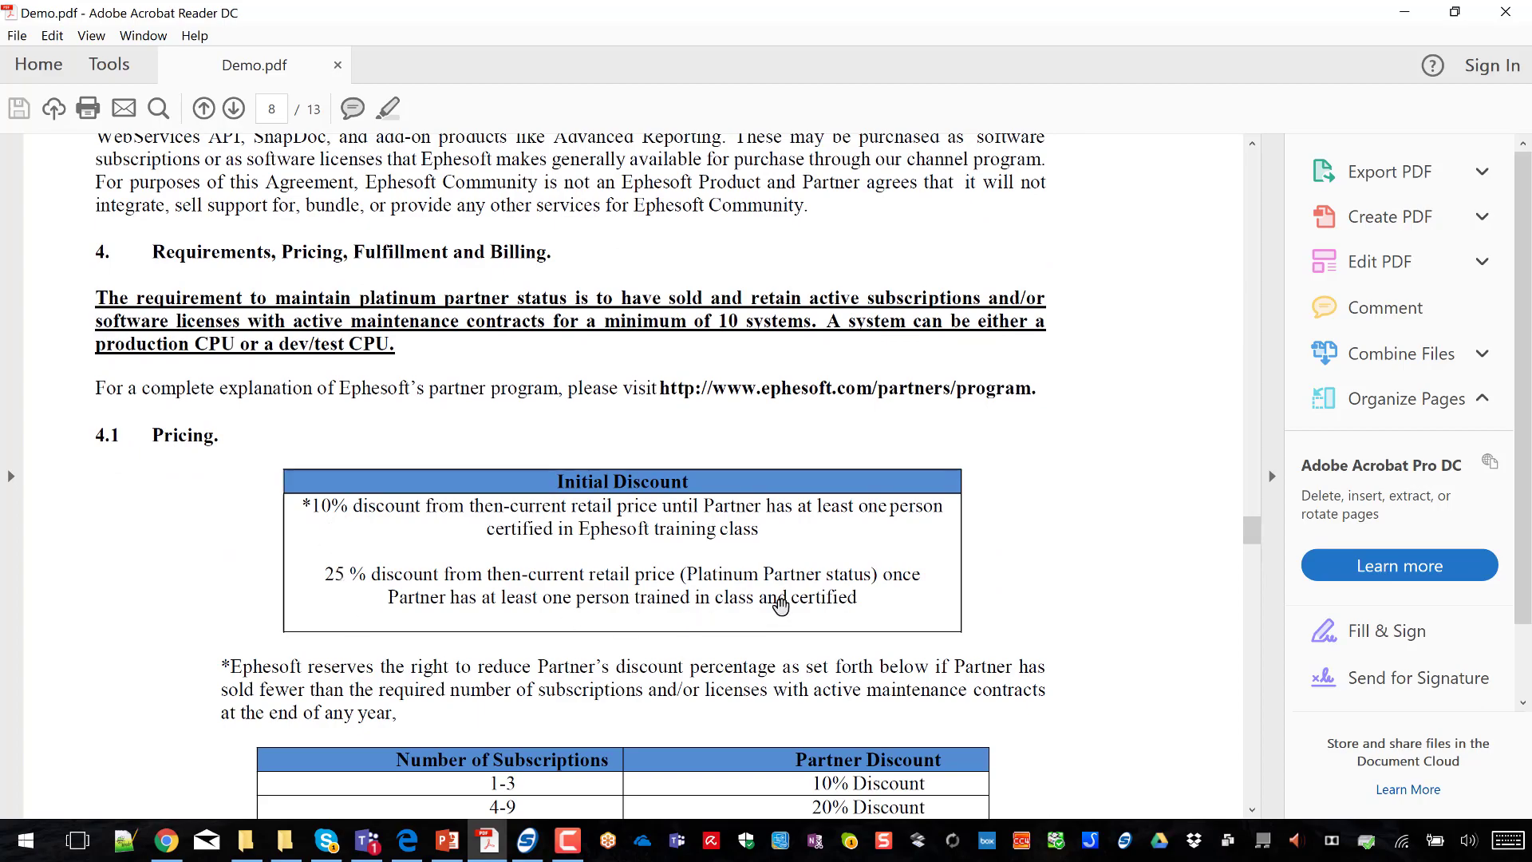
pyautogui.moveTo(1252, 536)
pyautogui.mouseDown()
pyautogui.moveTo(1237, 691)
pyautogui.moveTo(1209, 432)
pyautogui.mouseUp()
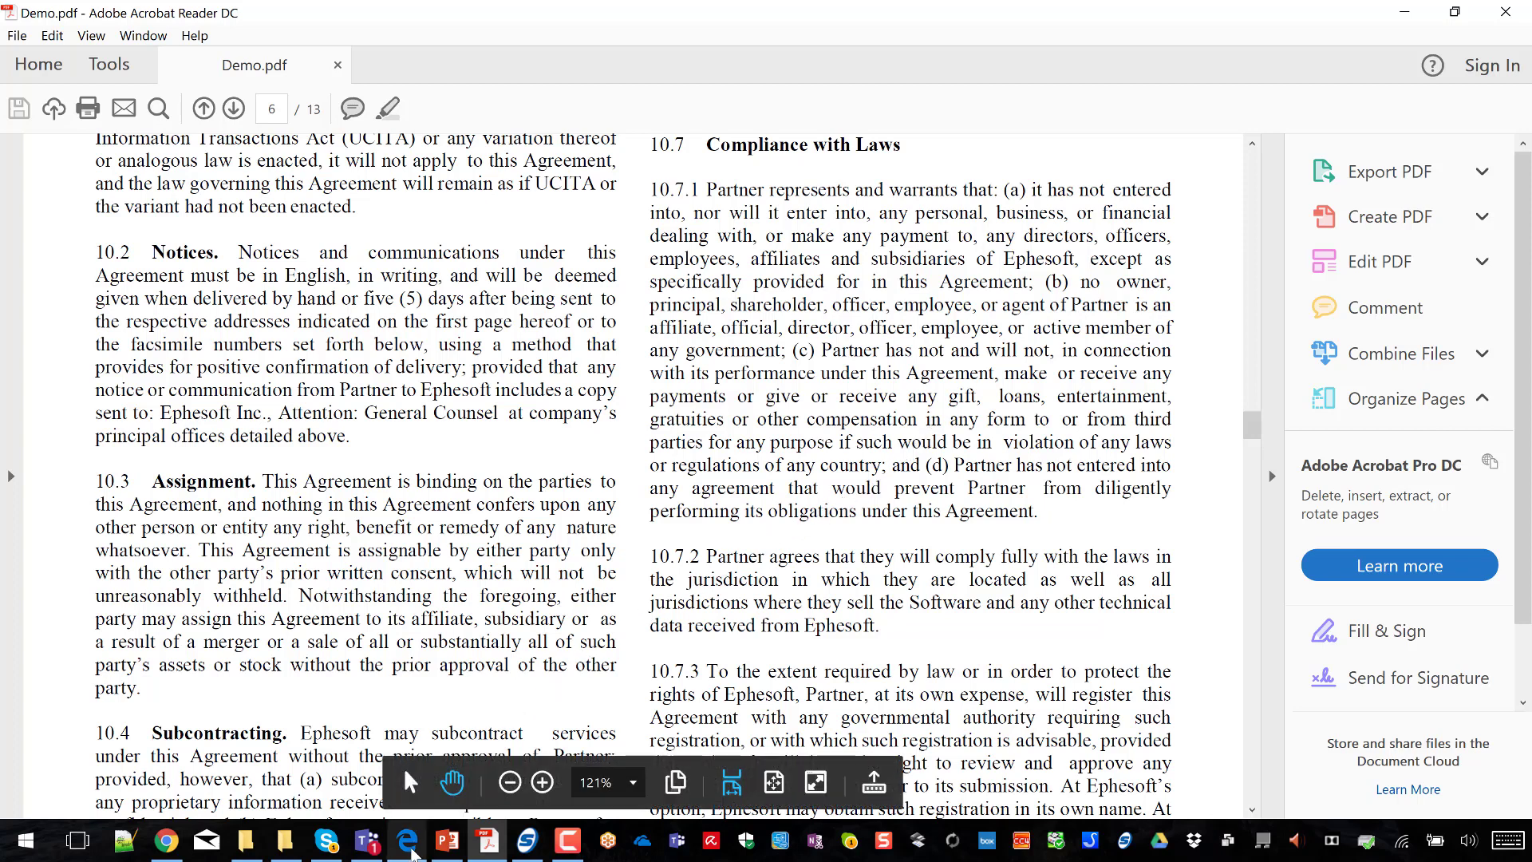
# Switch to the SharePoint Legal library in Edge and open the PartnerAgreements folder.
pyautogui.moveTo(415, 837)
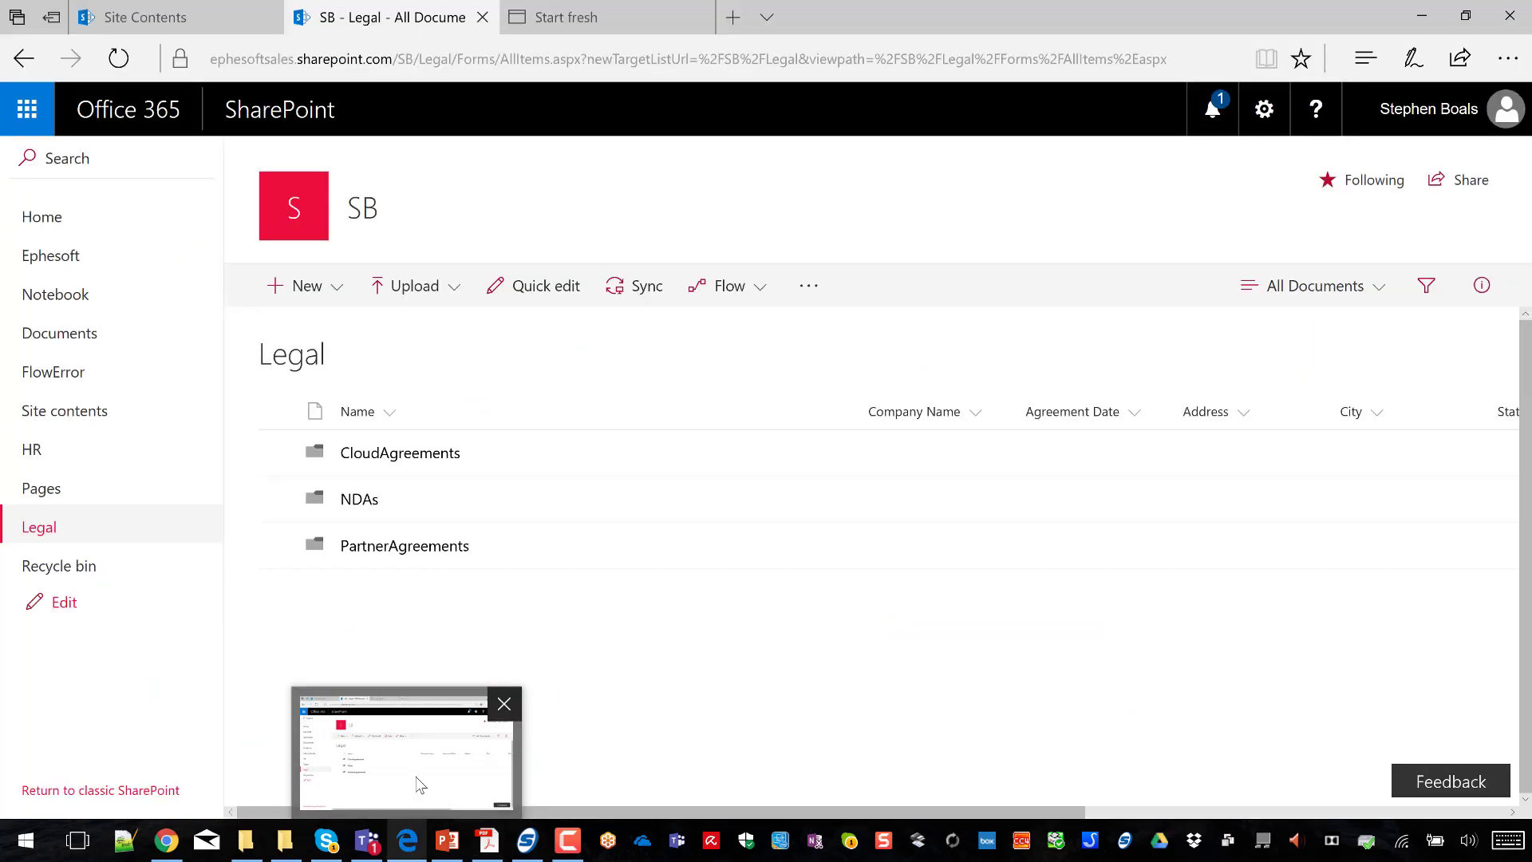
pyautogui.click(420, 786)
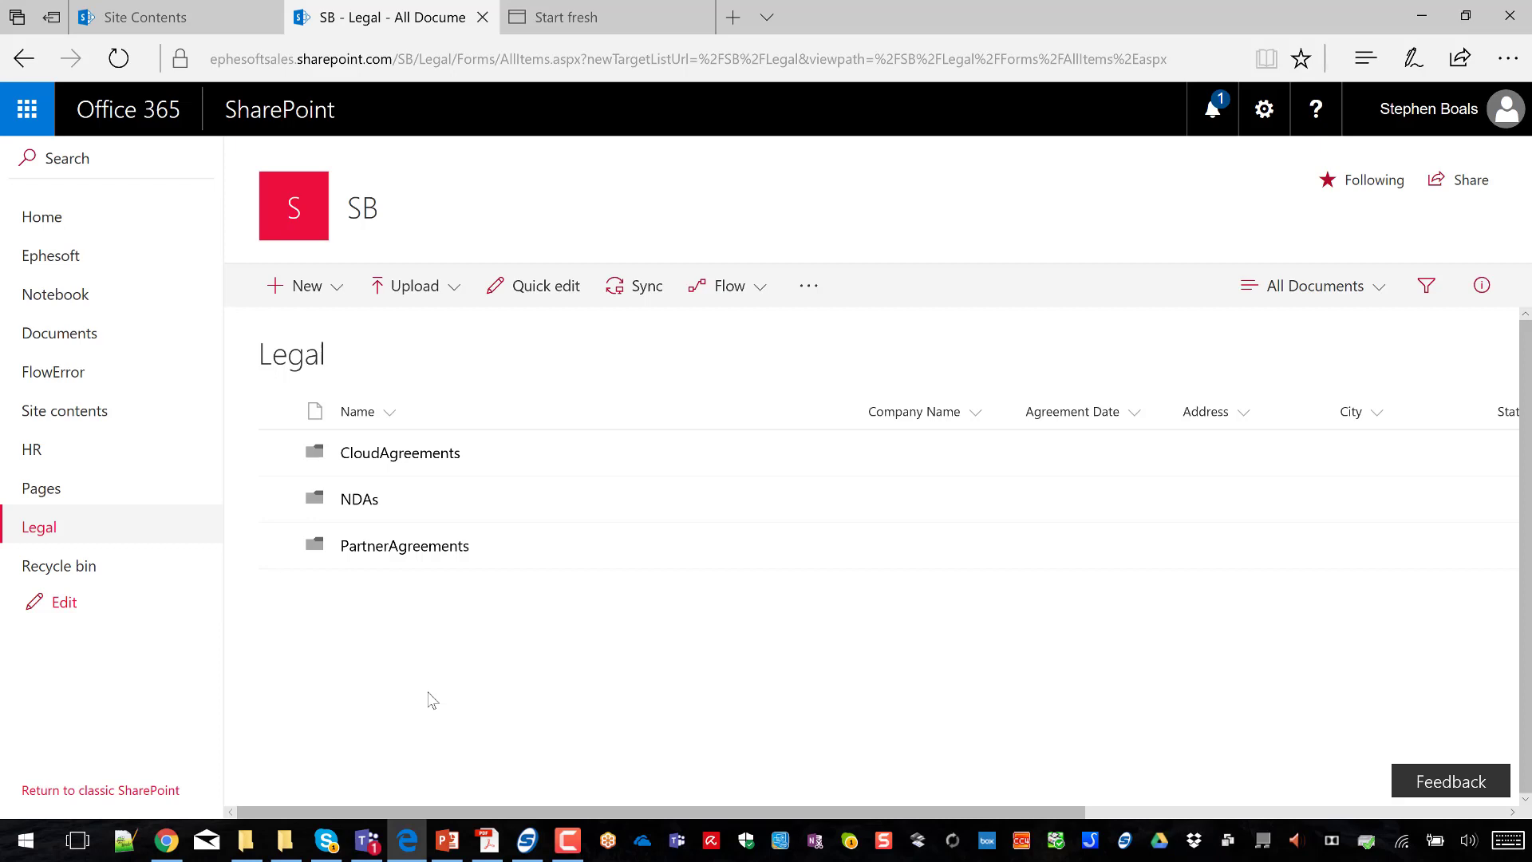
pyautogui.click(397, 551)
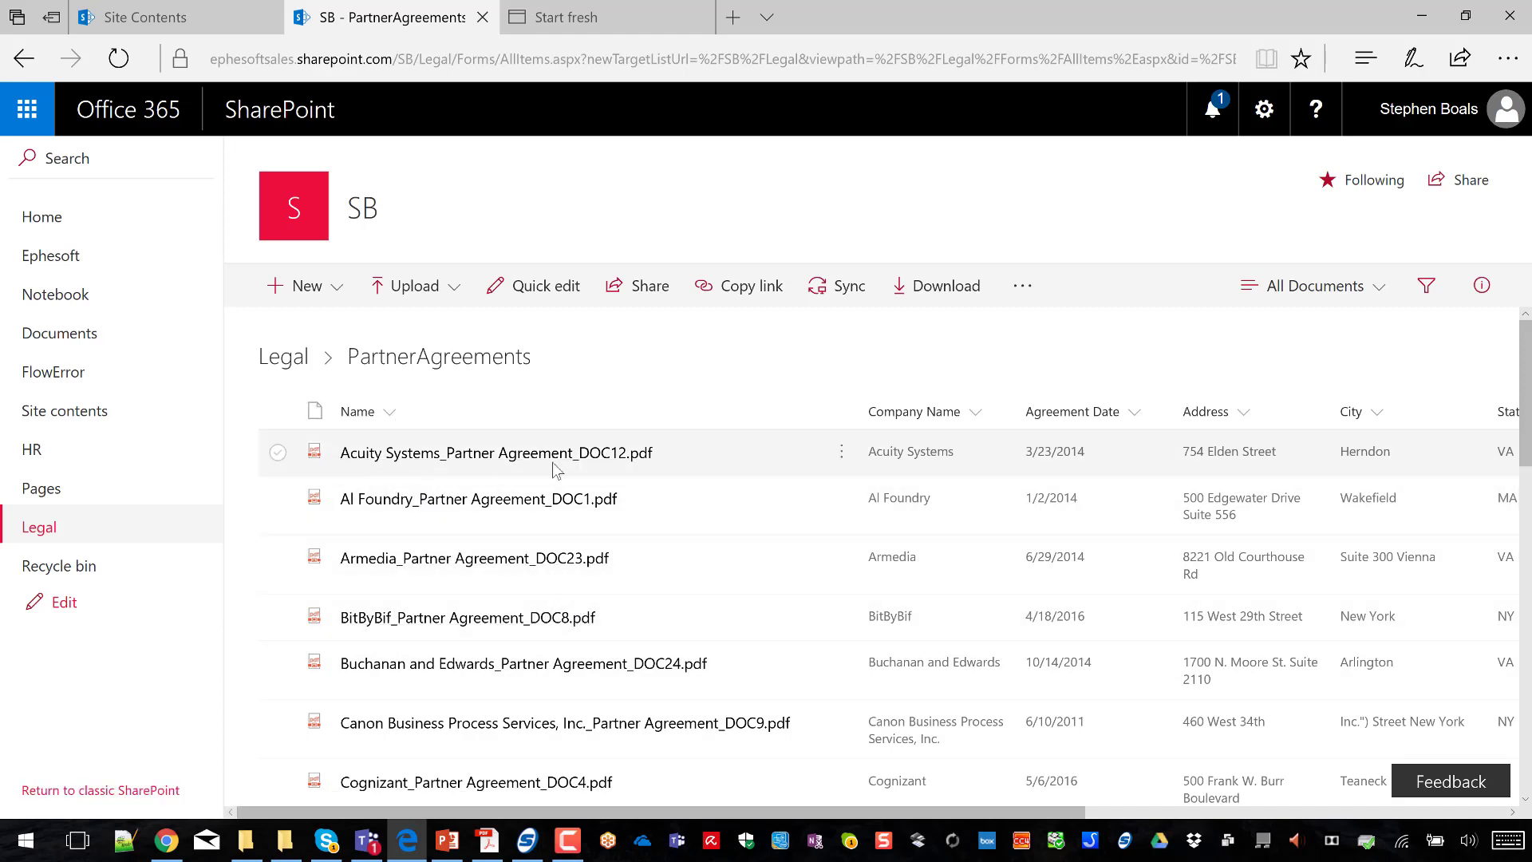
# Scroll the PartnerAgreements list right to reveal the State, Zip, Territory and Margin columns.
pyautogui.moveTo(744, 811); pyautogui.dragTo(970, 825)
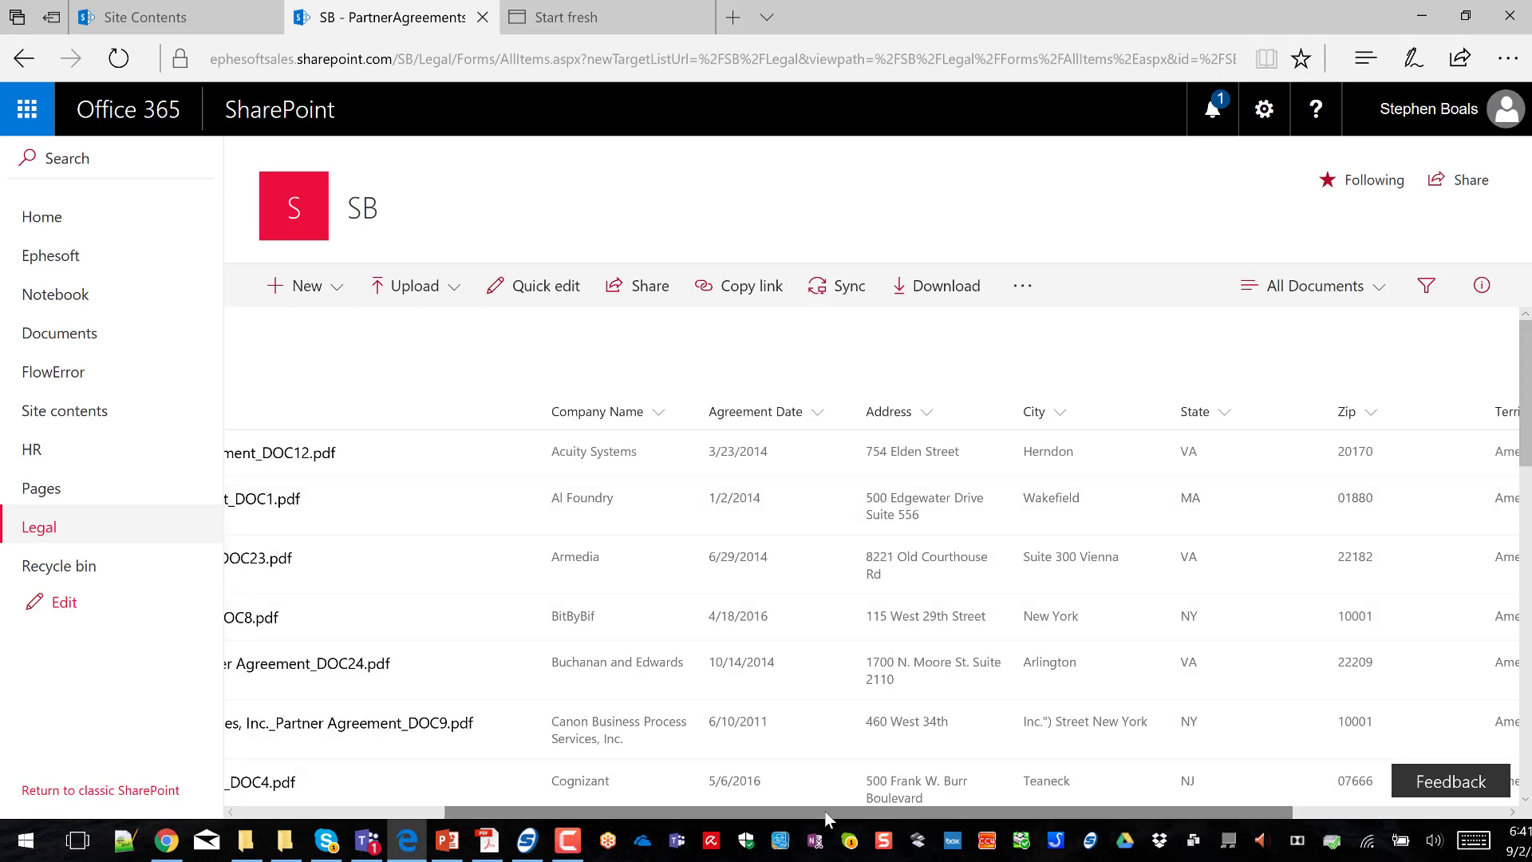
pyautogui.moveTo(826, 818); pyautogui.dragTo(975, 838)
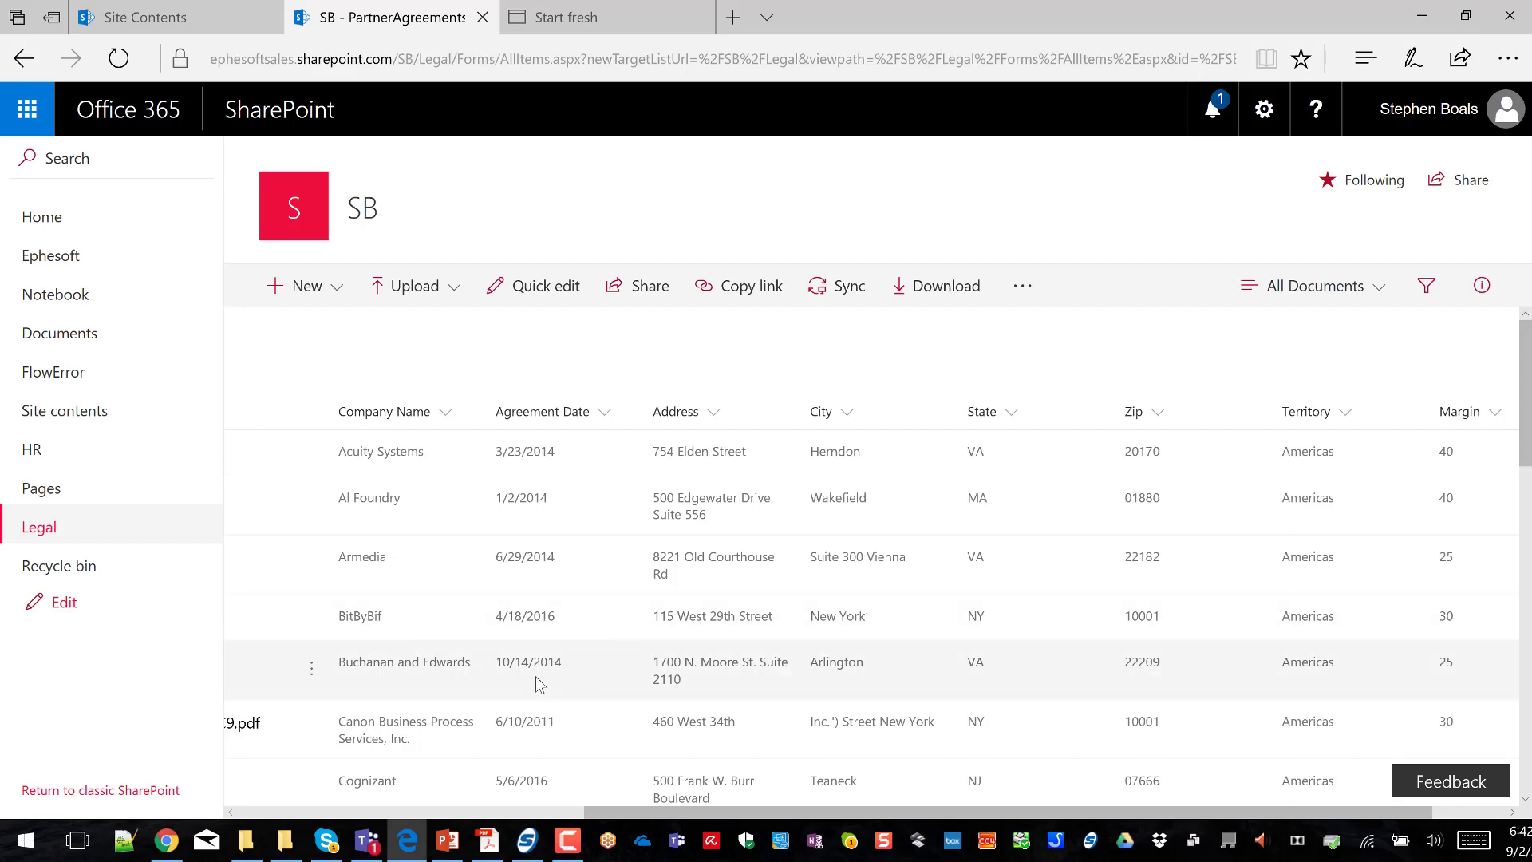
# Go up from Demo Files to the Contracts folder and open IMG001.pdf.
pyautogui.moveTo(294, 844)
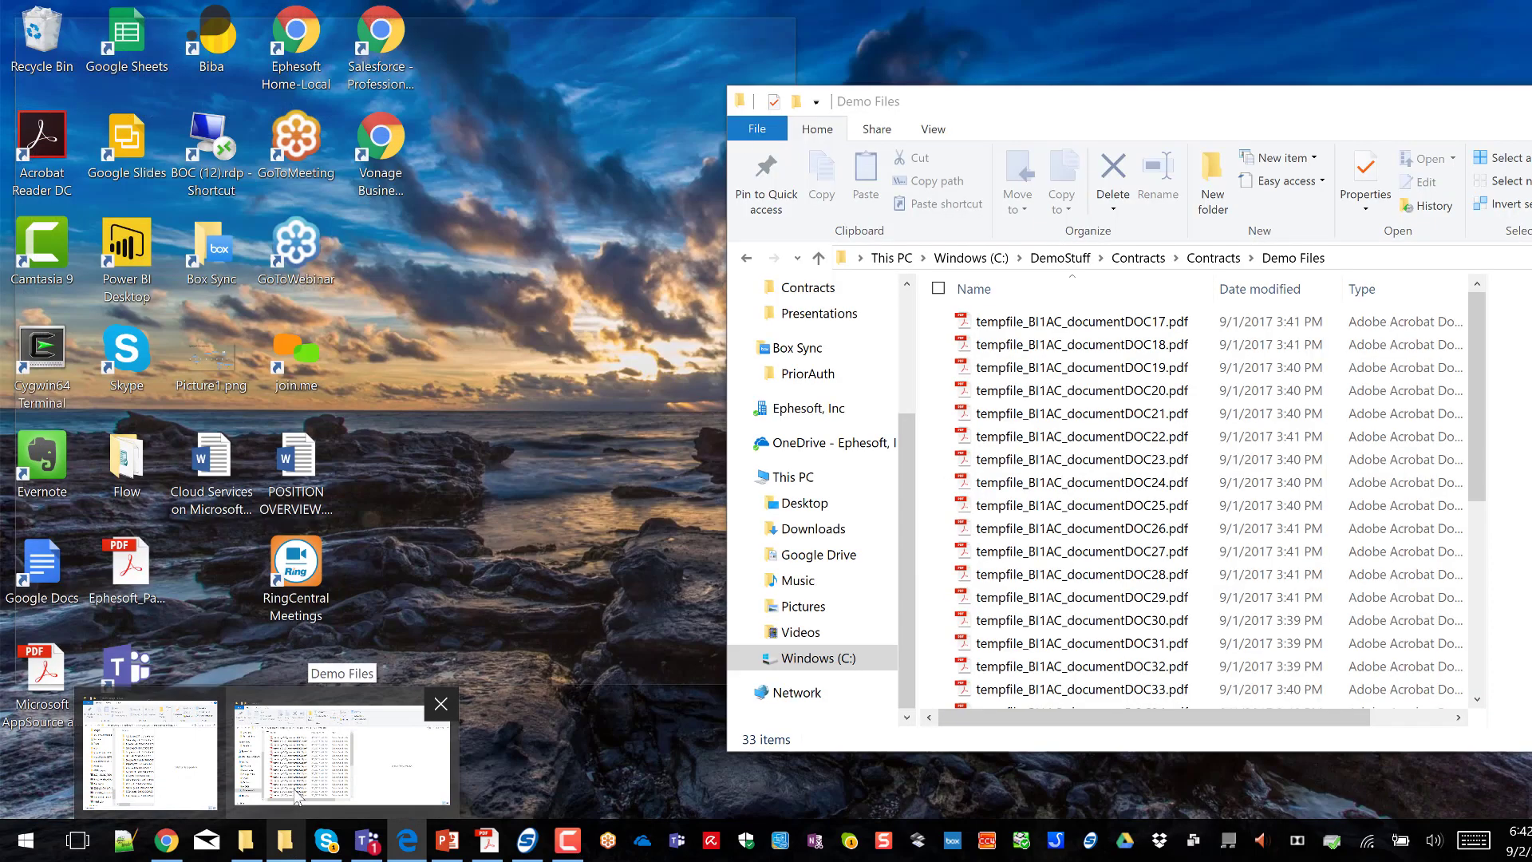
pyautogui.click(294, 809)
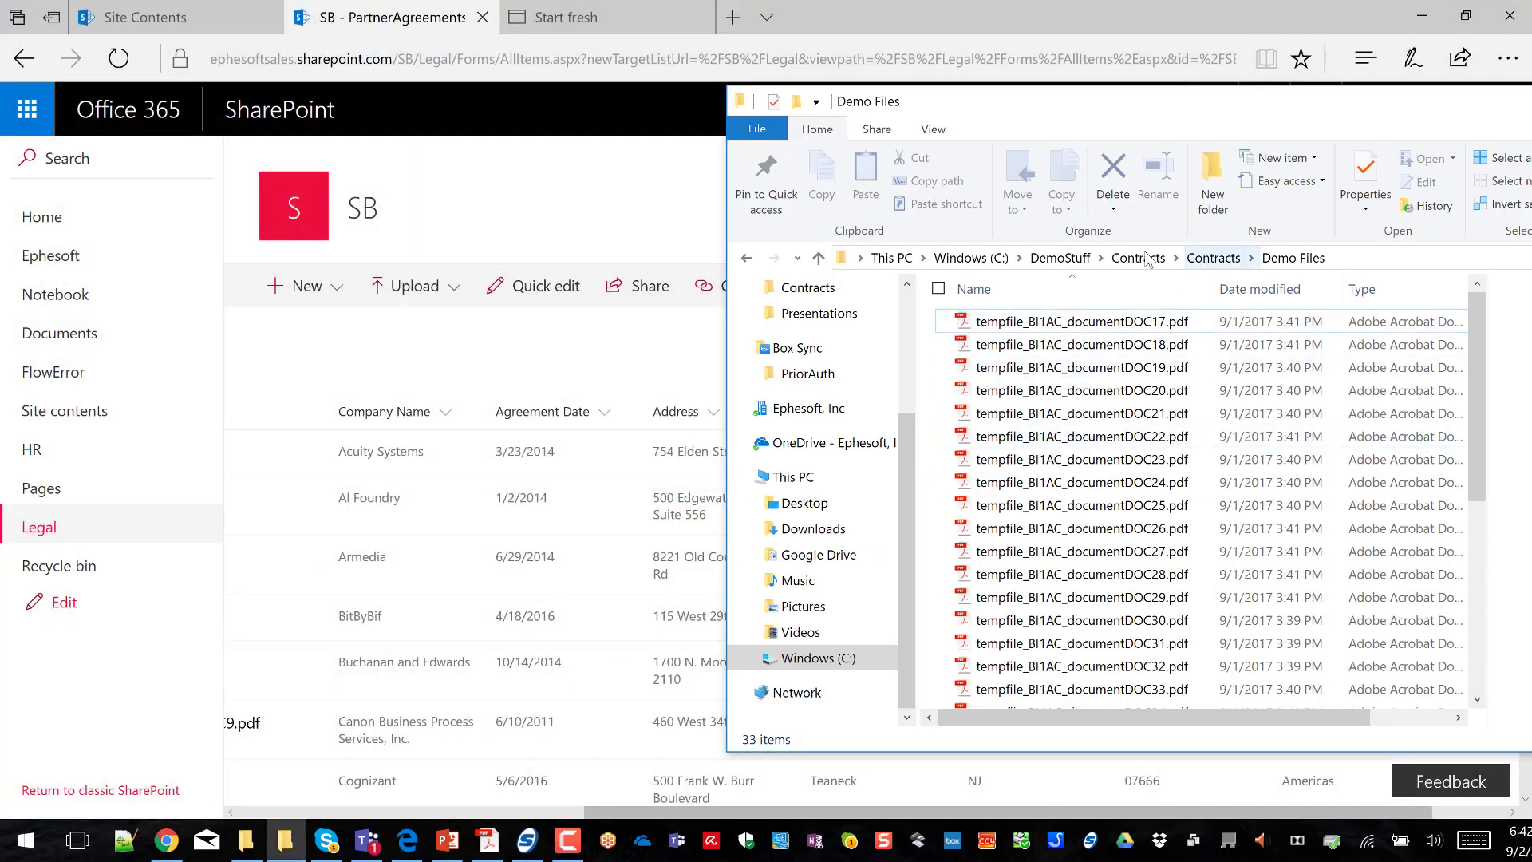
pyautogui.click(1214, 260)
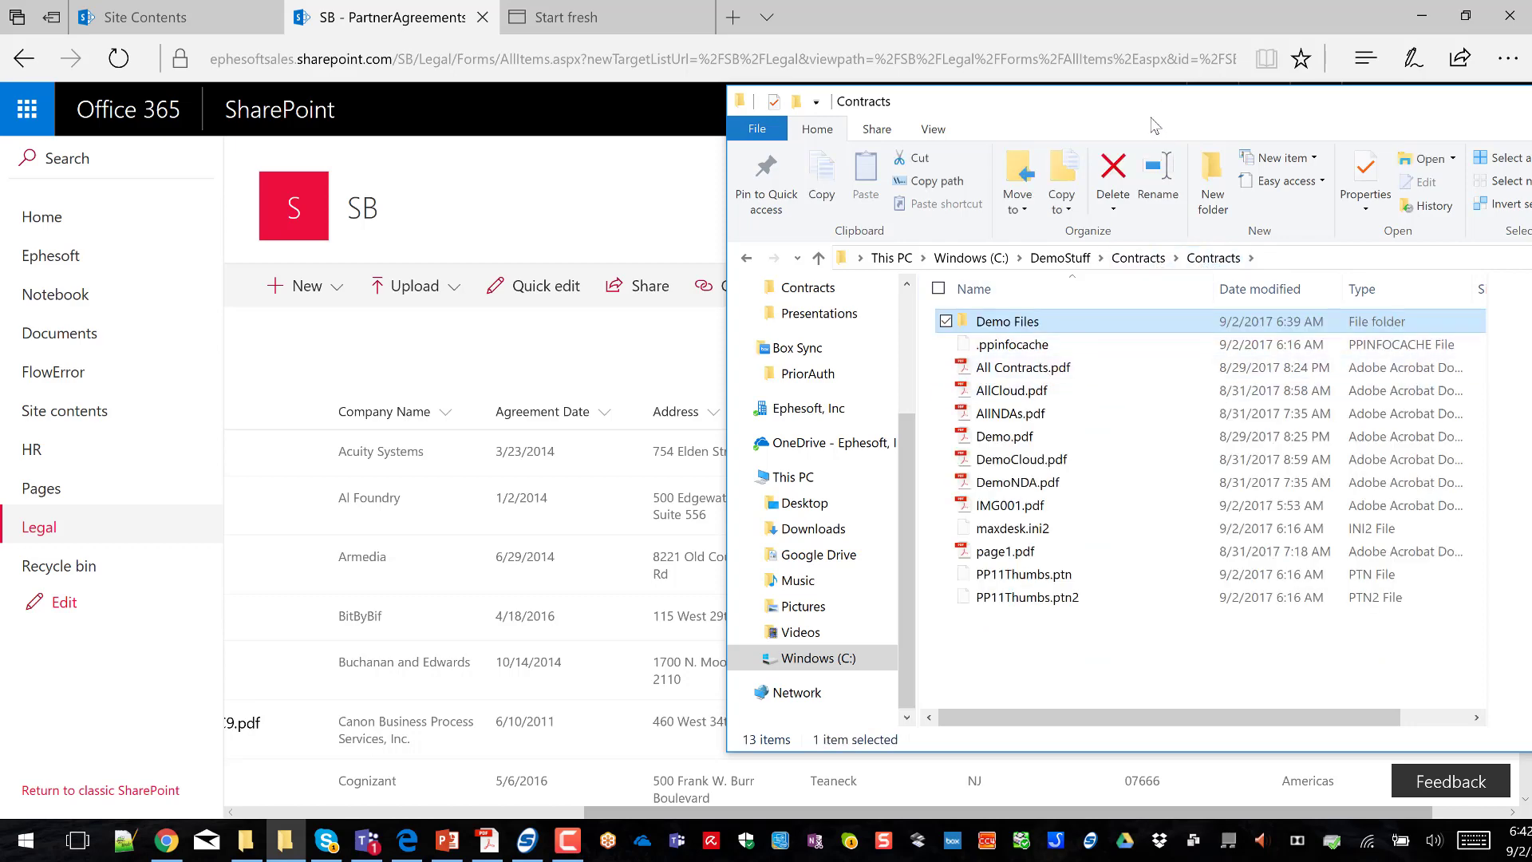
pyautogui.moveTo(1151, 106); pyautogui.dragTo(588, 84)
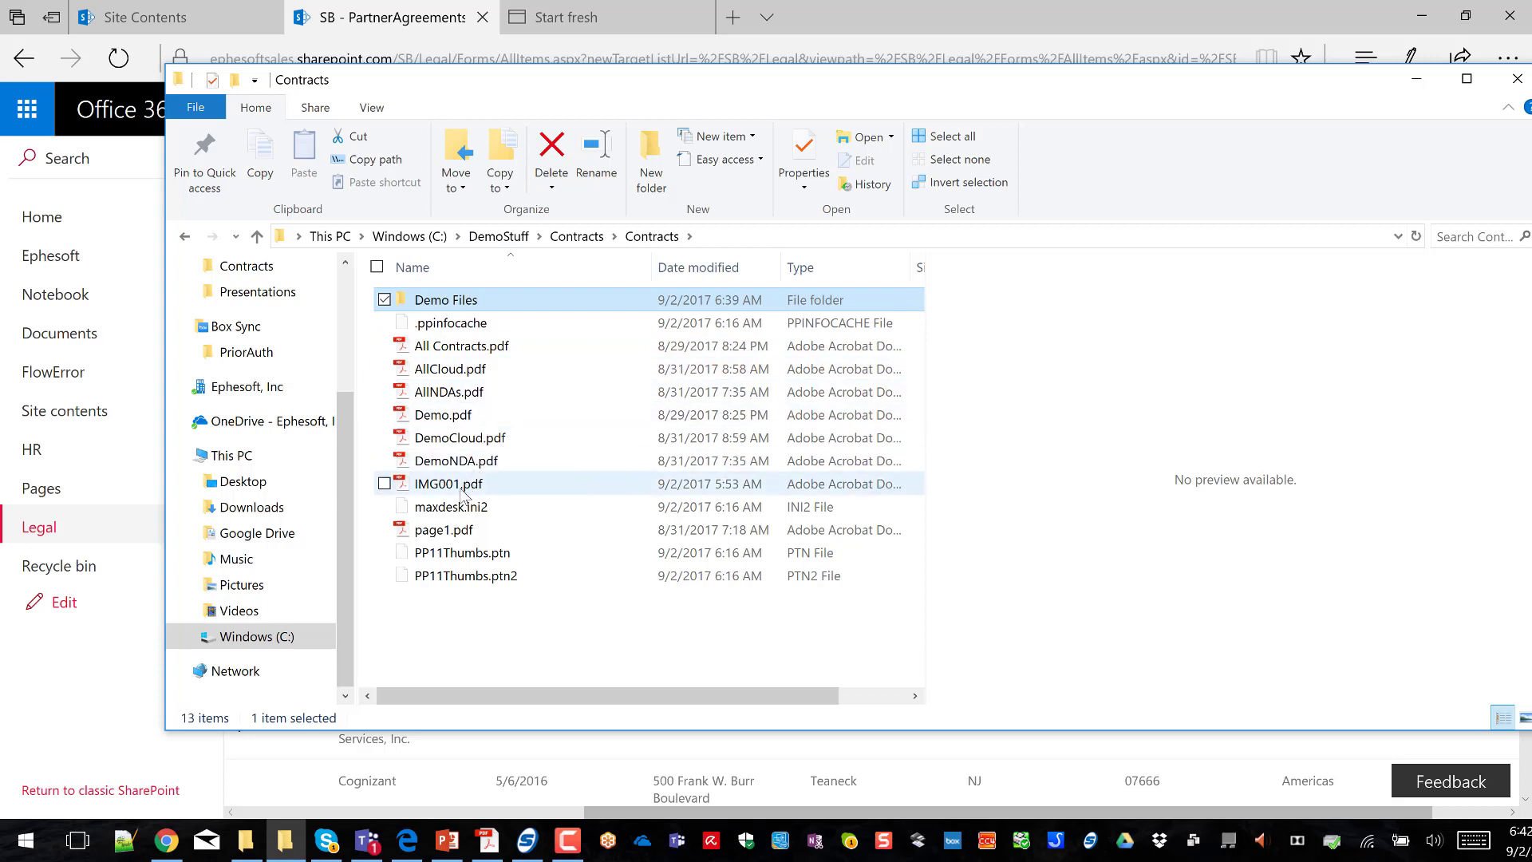
pyautogui.click(461, 488)
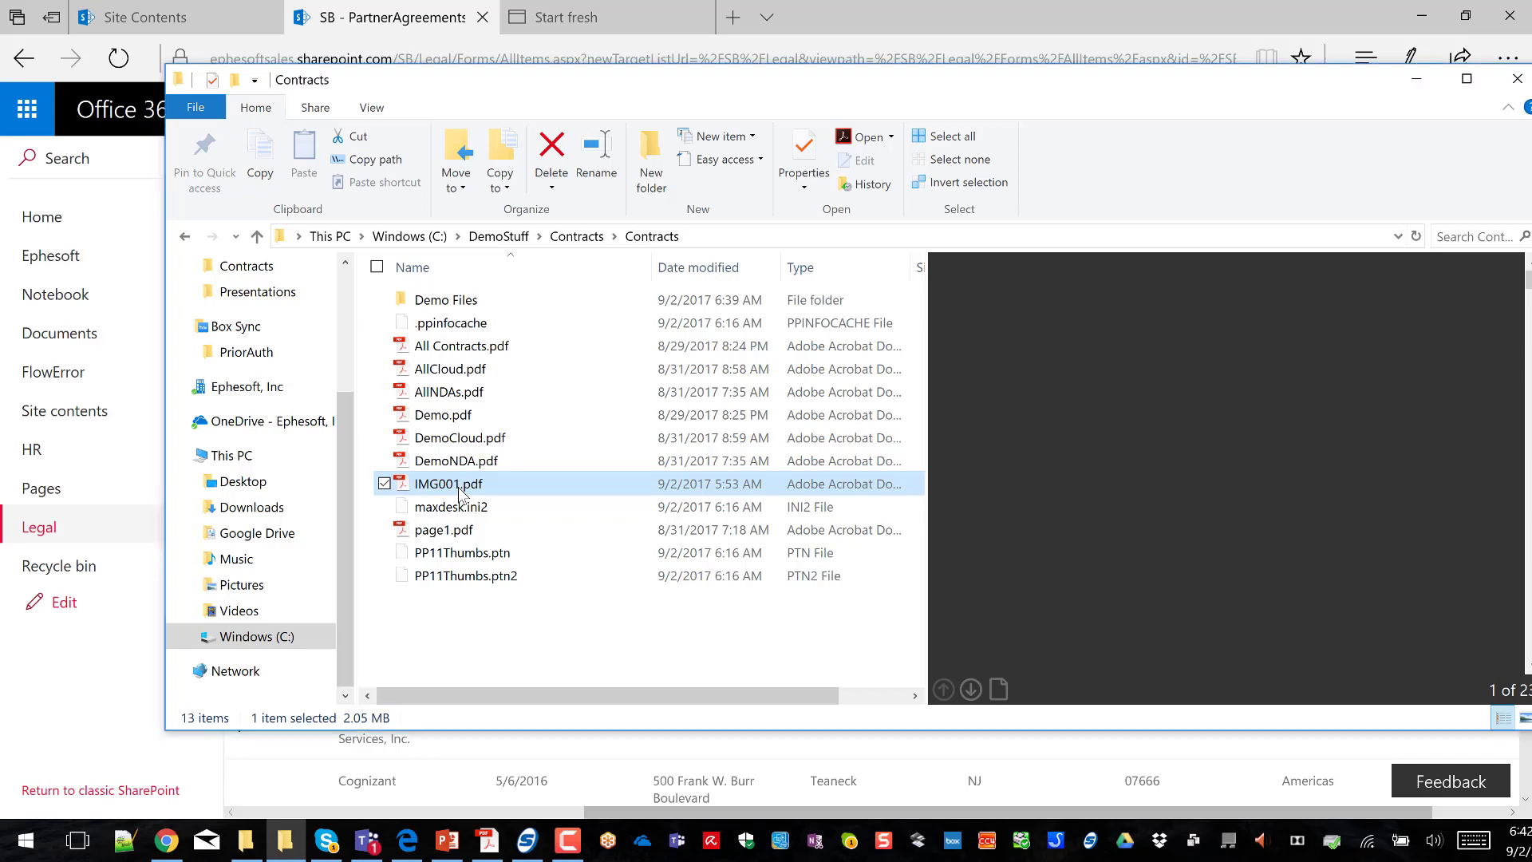
pyautogui.hotkey('alt', 'Tab')
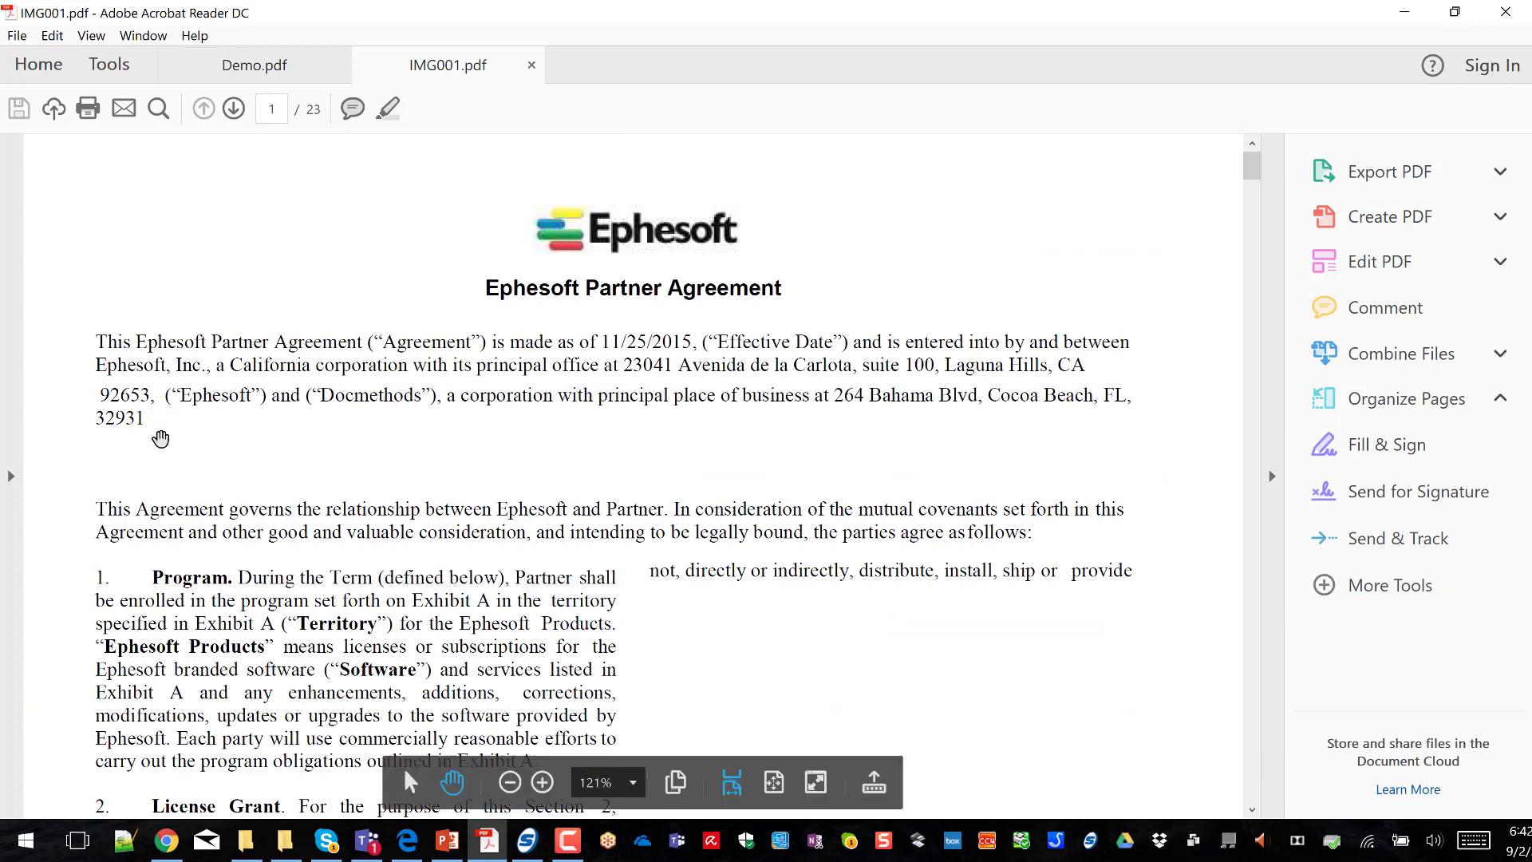
# Show IMG001.pdf's page thumbnails and view the page 22 NDA and page 14 services agreement.
pyautogui.click(11, 478)
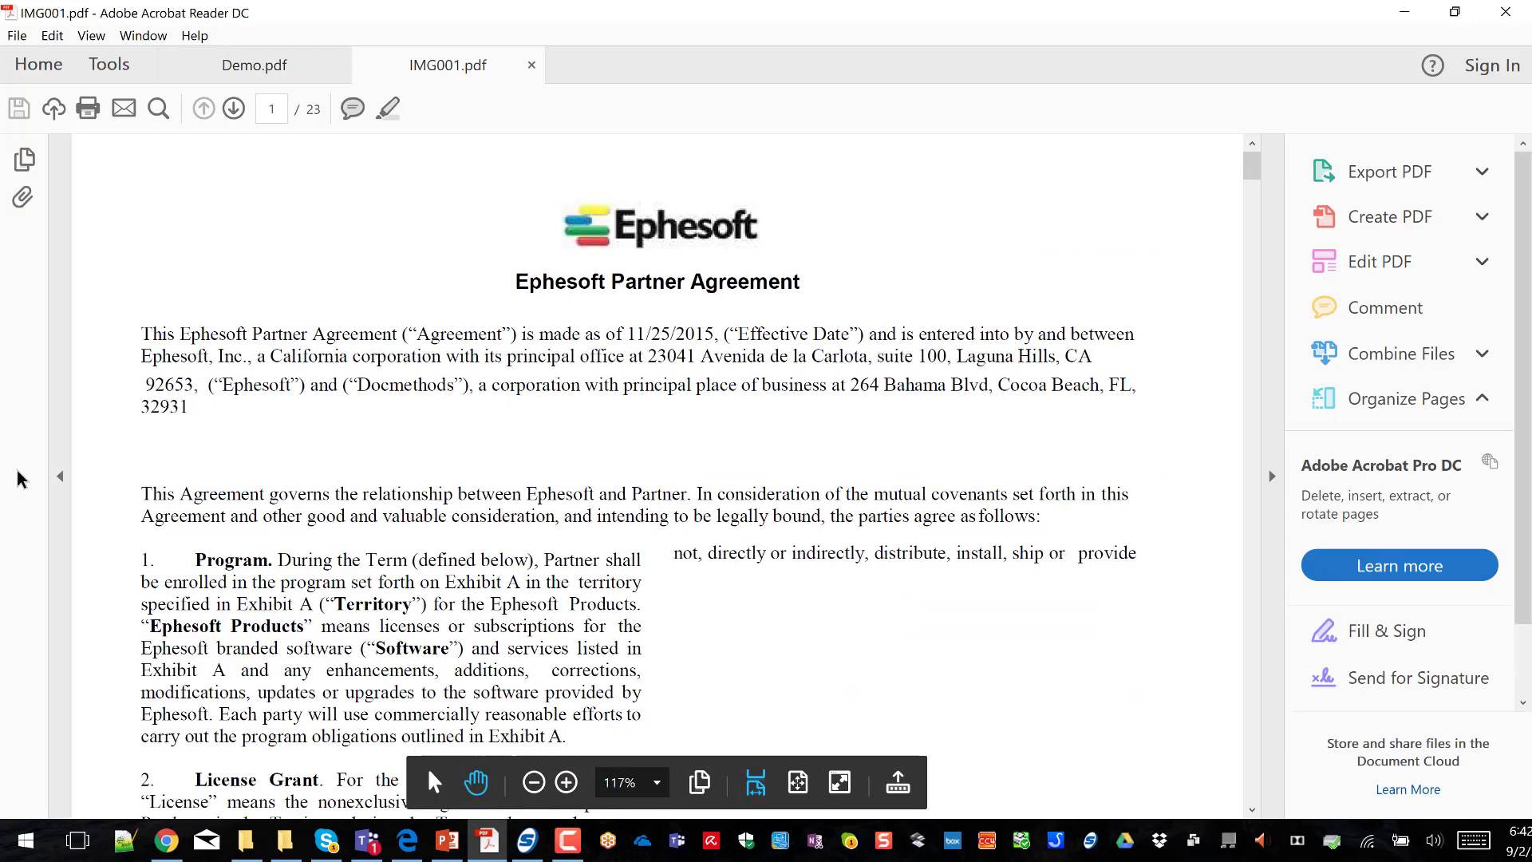
pyautogui.click(29, 168)
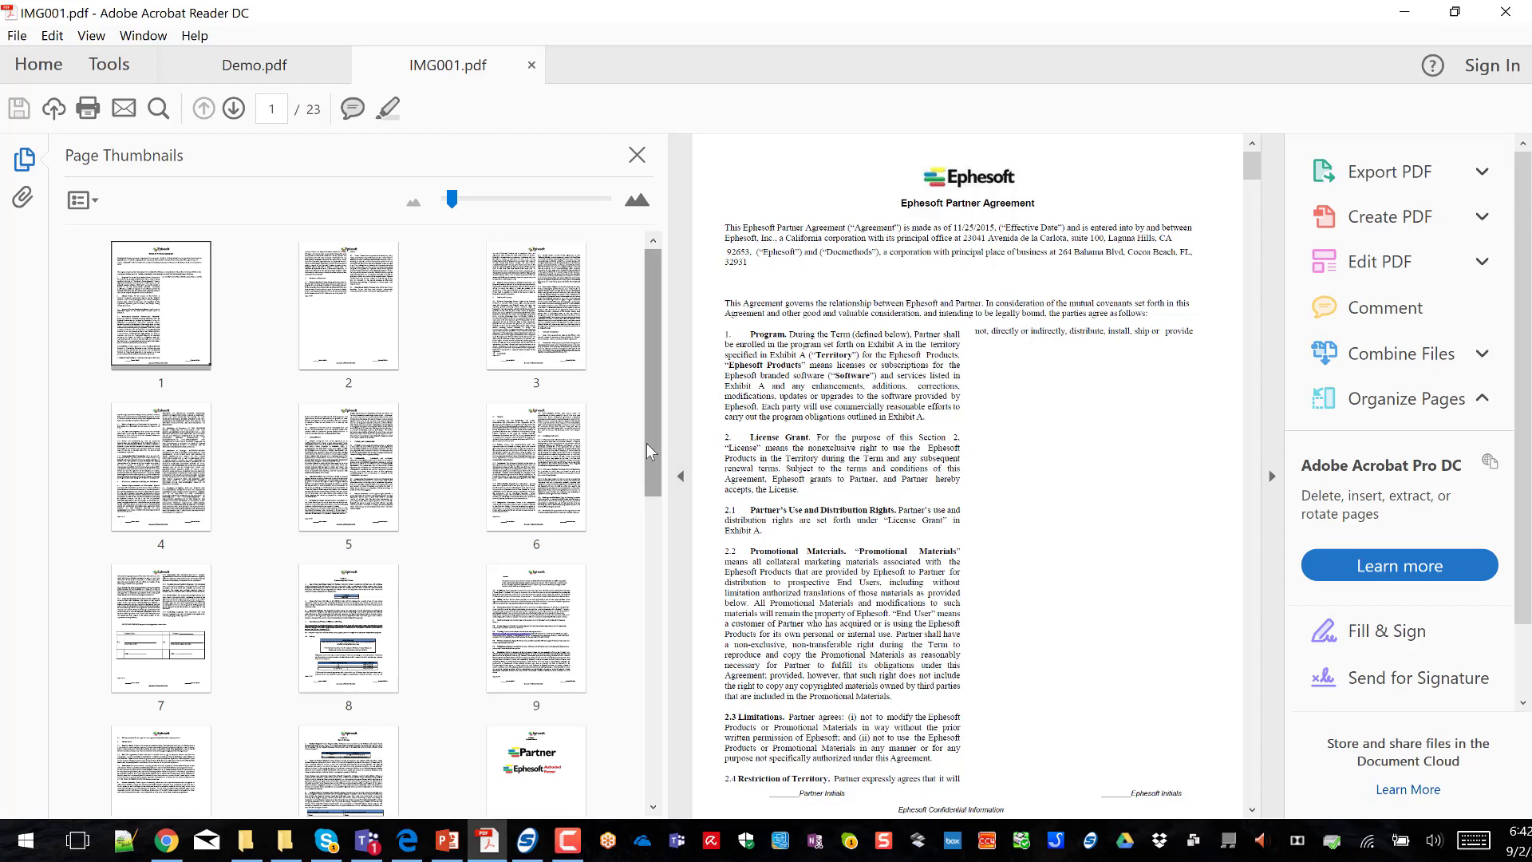
pyautogui.moveTo(647, 443); pyautogui.dragTo(462, 724)
pyautogui.click(195, 725)
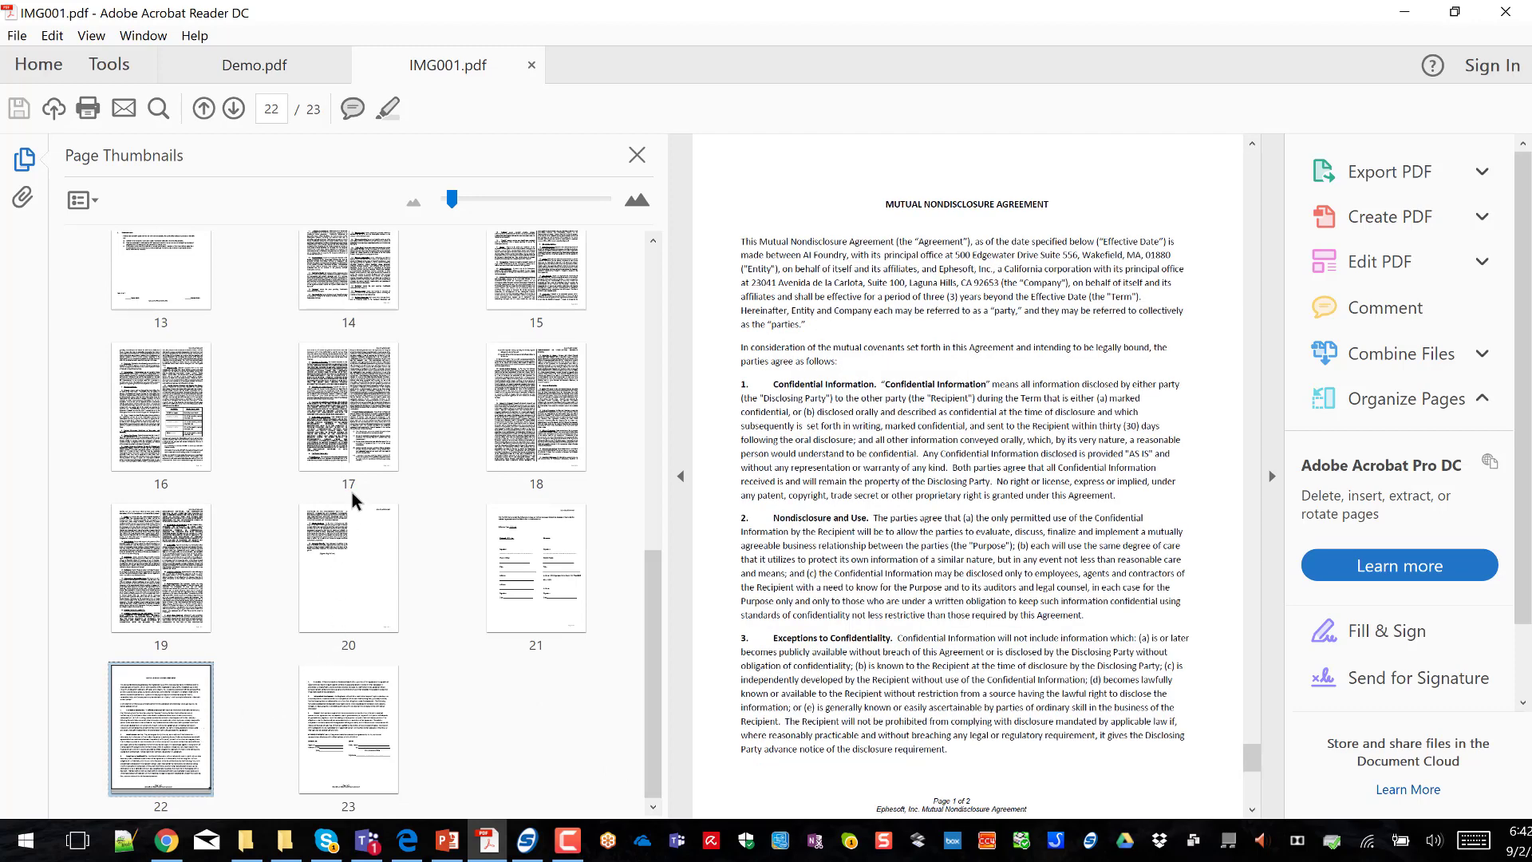
pyautogui.click(366, 297)
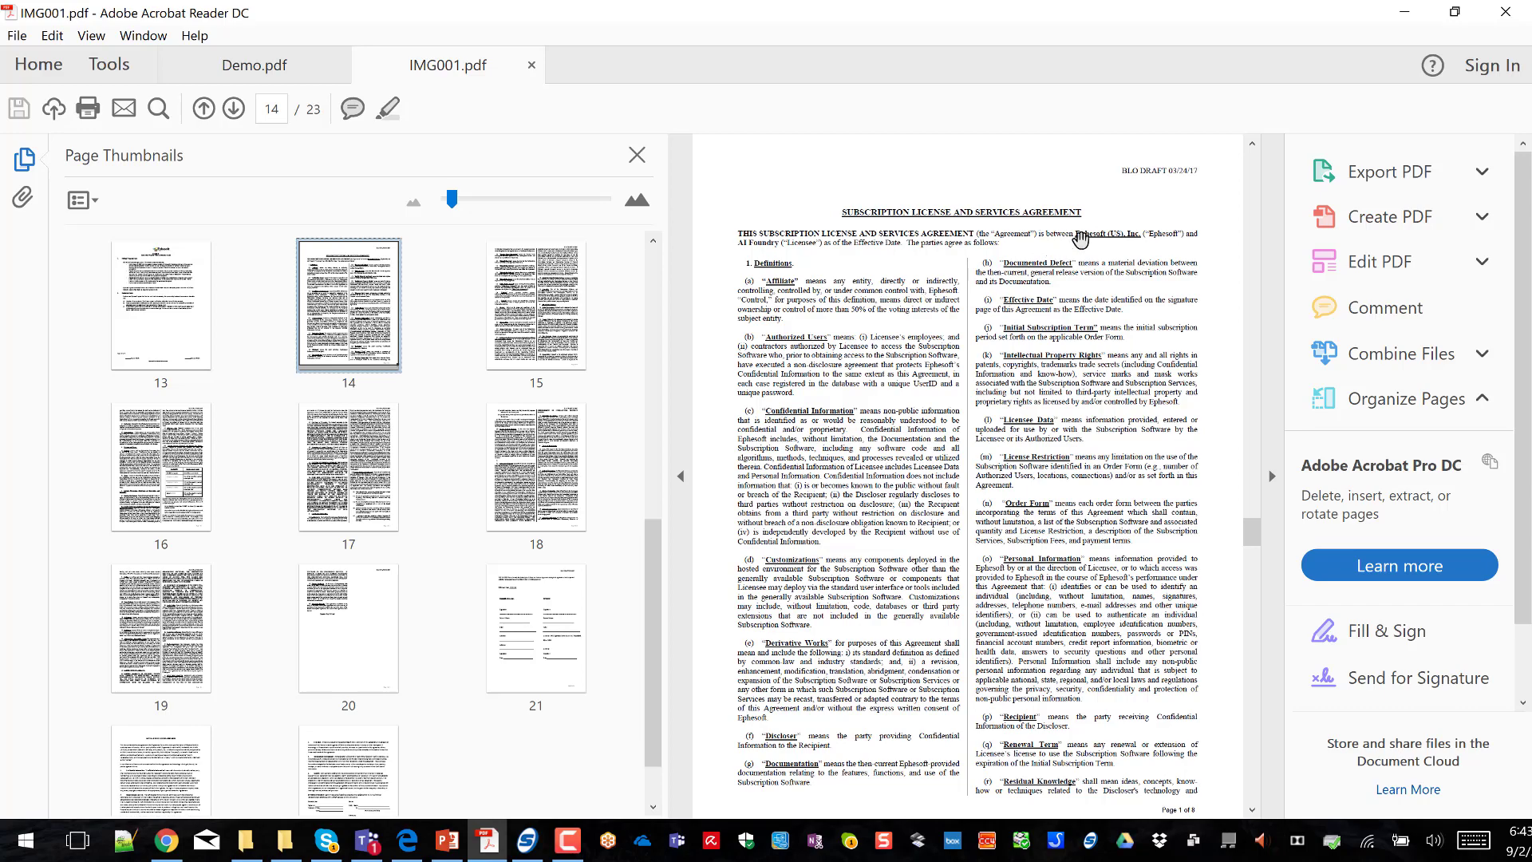
# Move IMG001.pdf from Contracts into contractsauto-import, then return to the SharePoint PartnerAgreements list.
pyautogui.click(1403, 13)
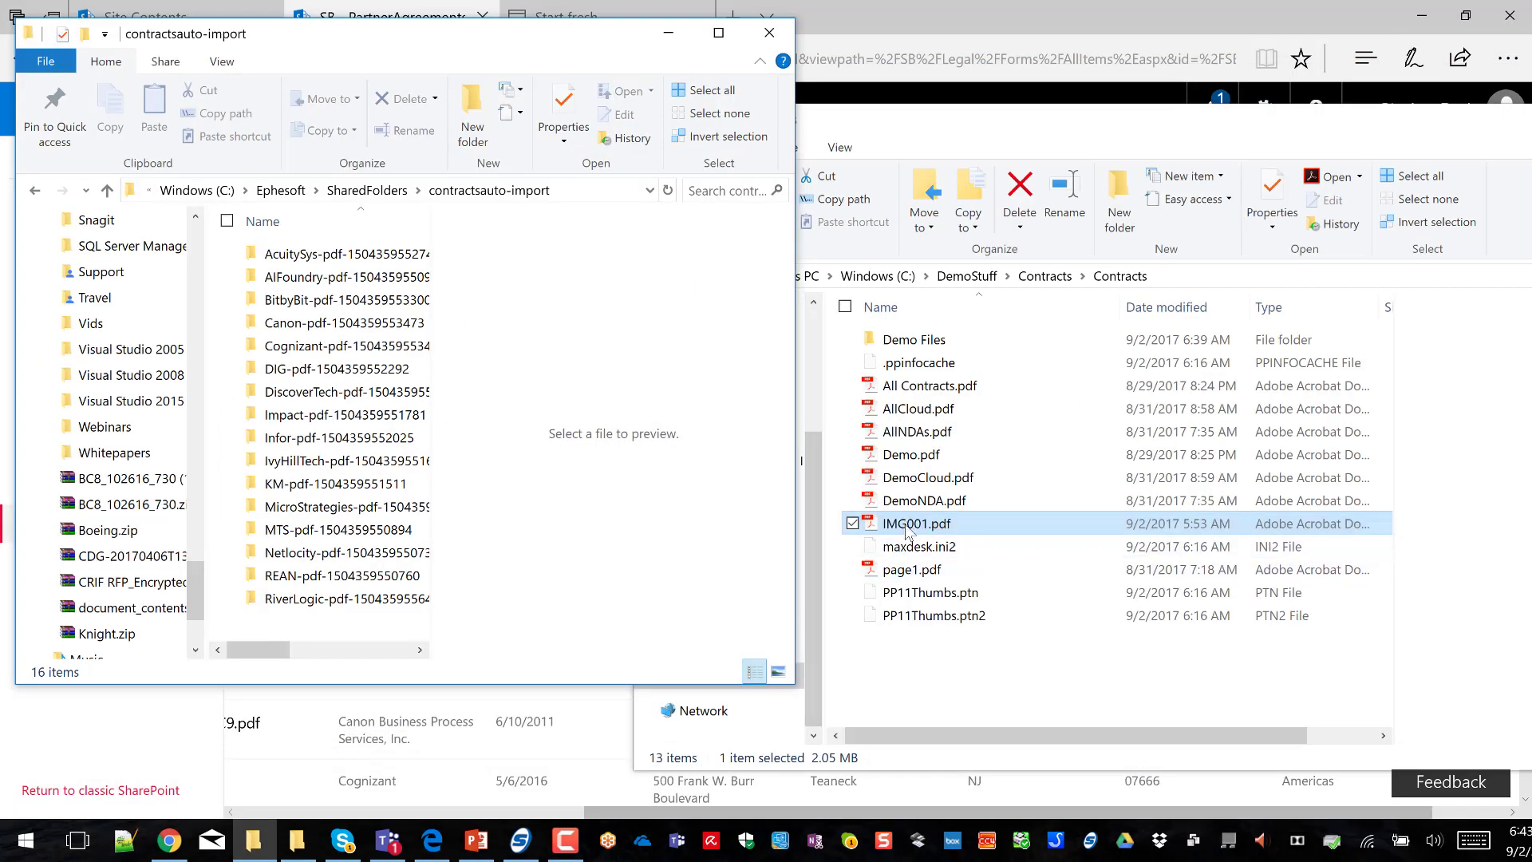
pyautogui.moveTo(908, 530); pyautogui.dragTo(451, 642)
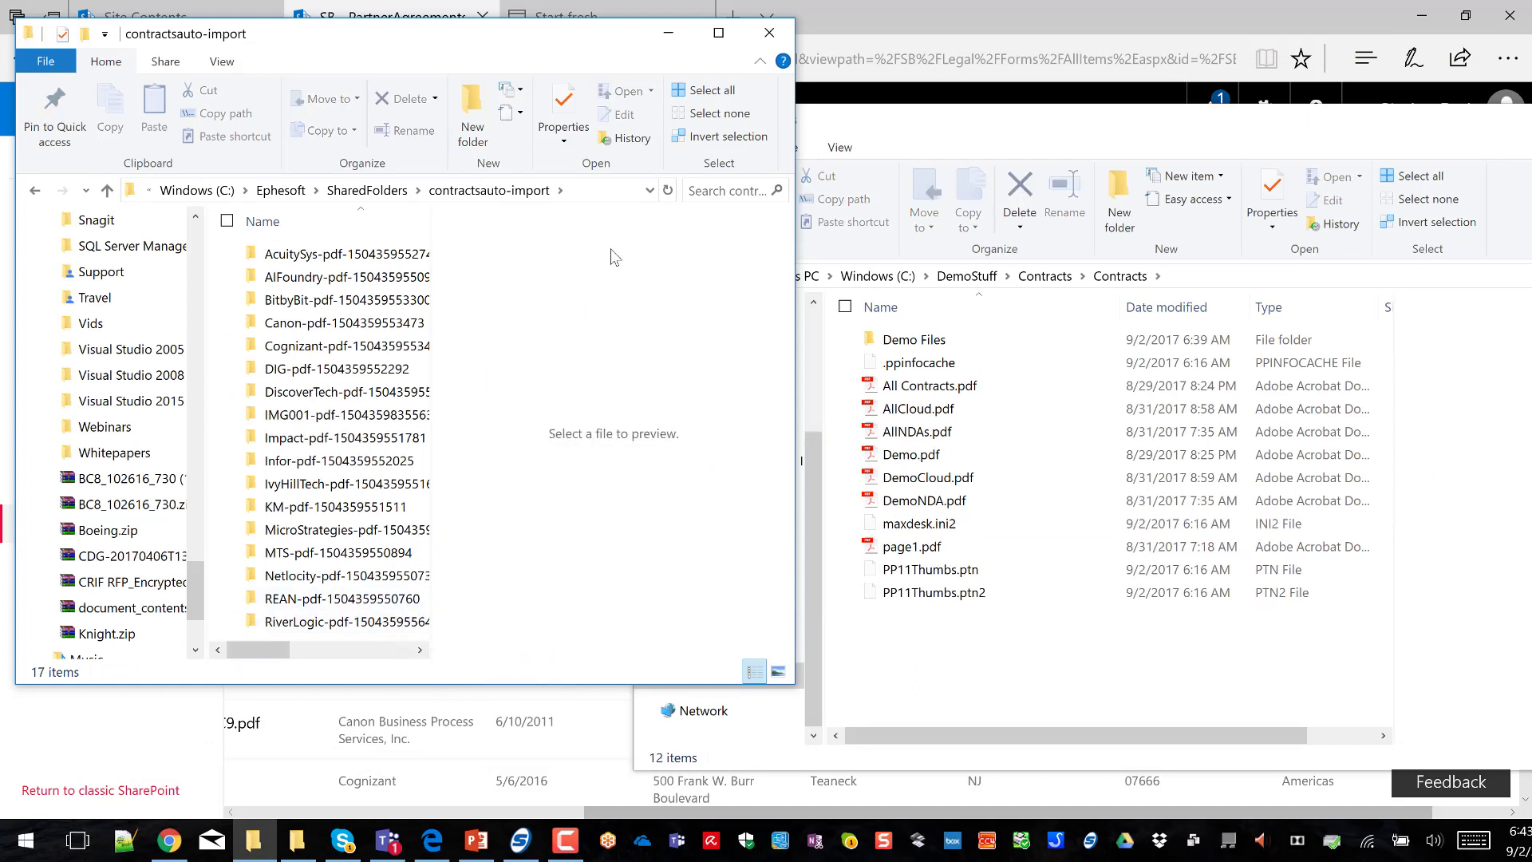
pyautogui.click(668, 33)
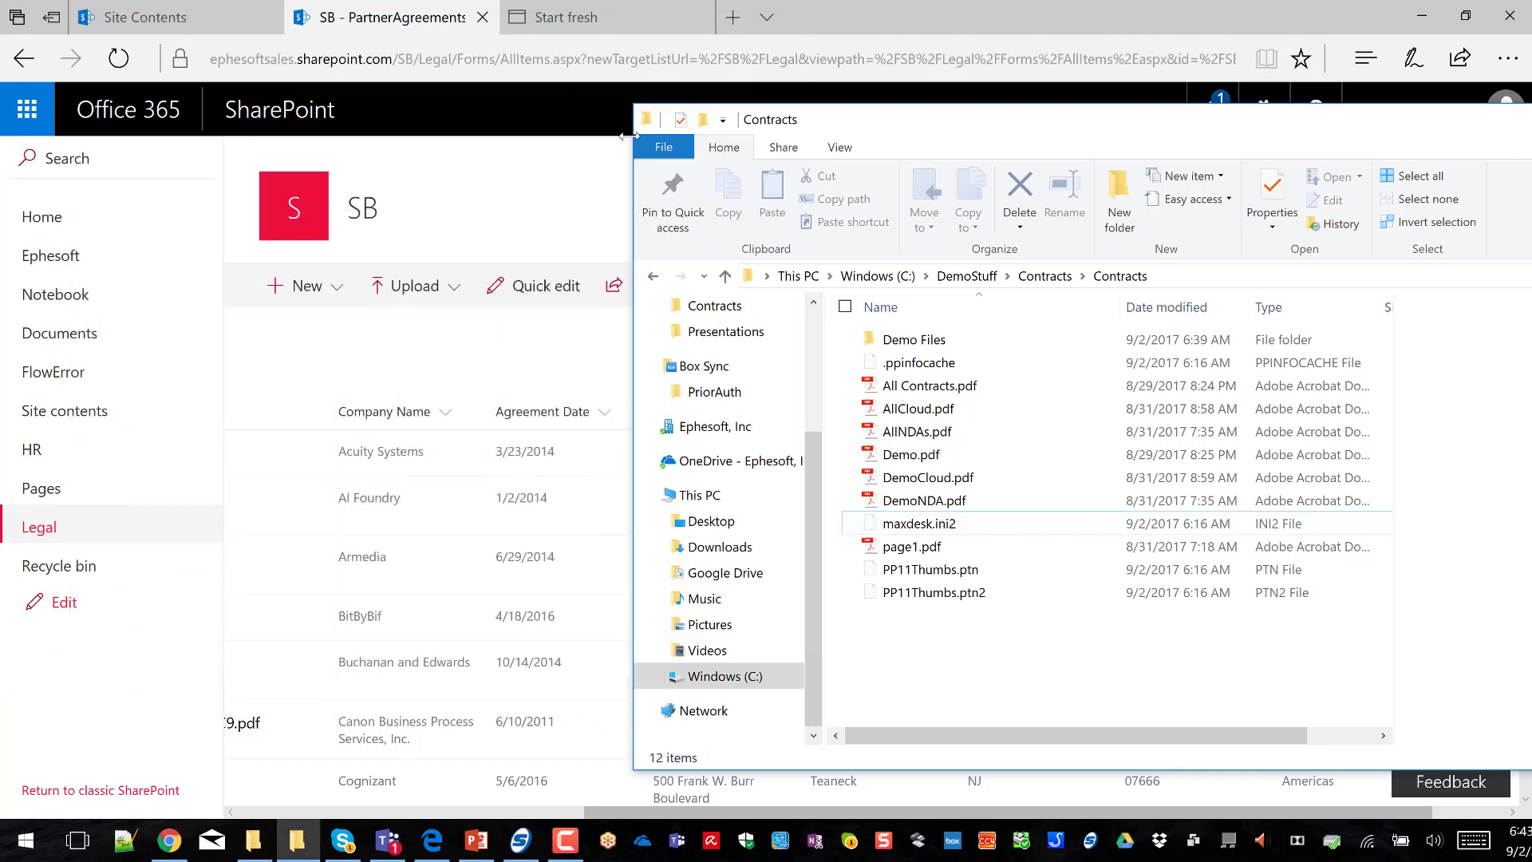
pyautogui.click(548, 174)
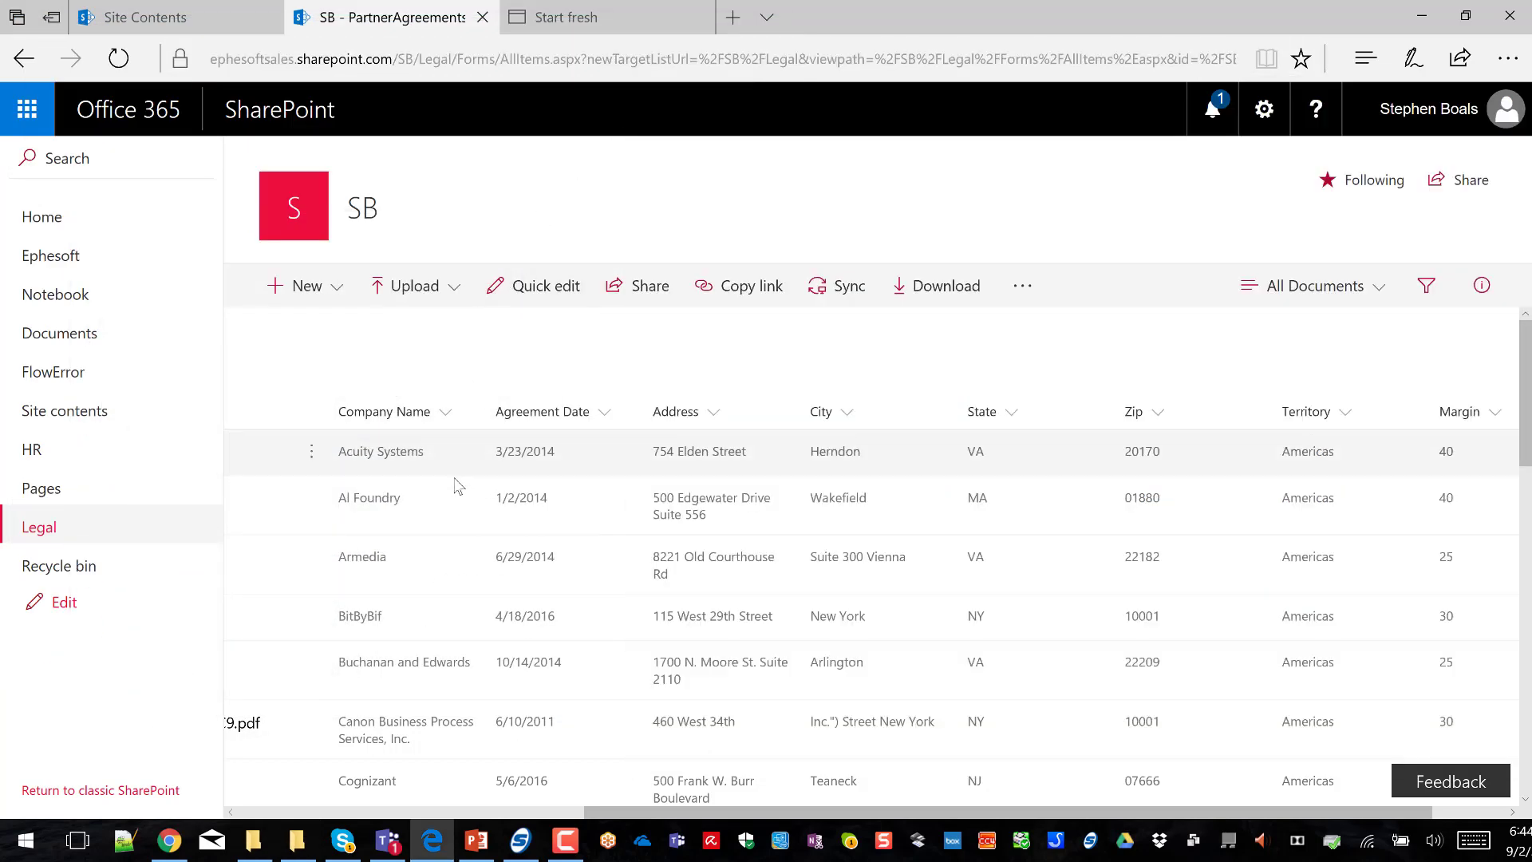
# Scroll back to the Name column and return to the Legal library via its breadcrumb.
pyautogui.click(262, 812)
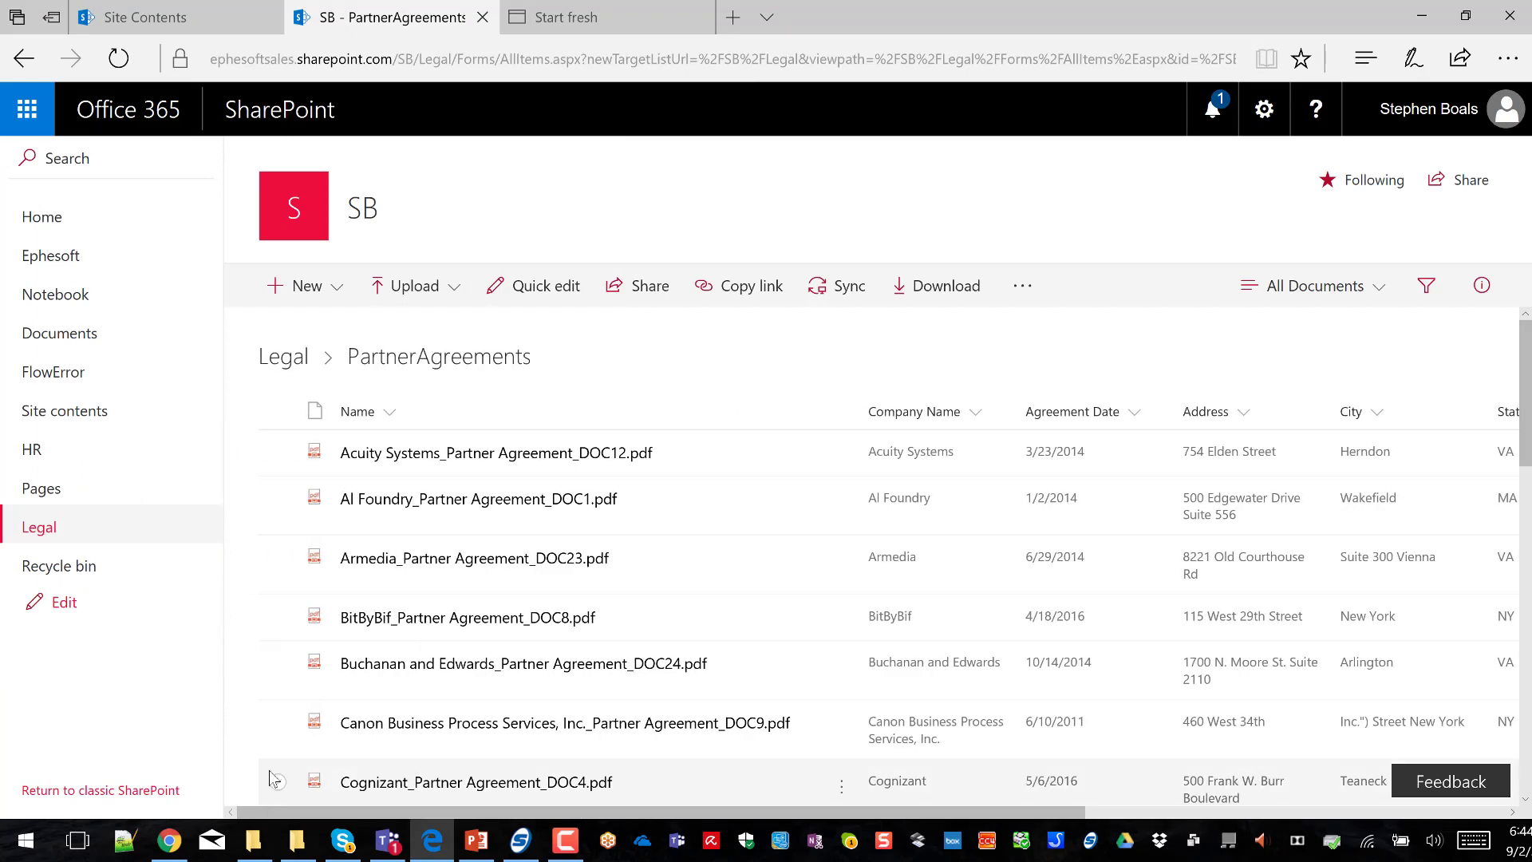
pyautogui.click(286, 357)
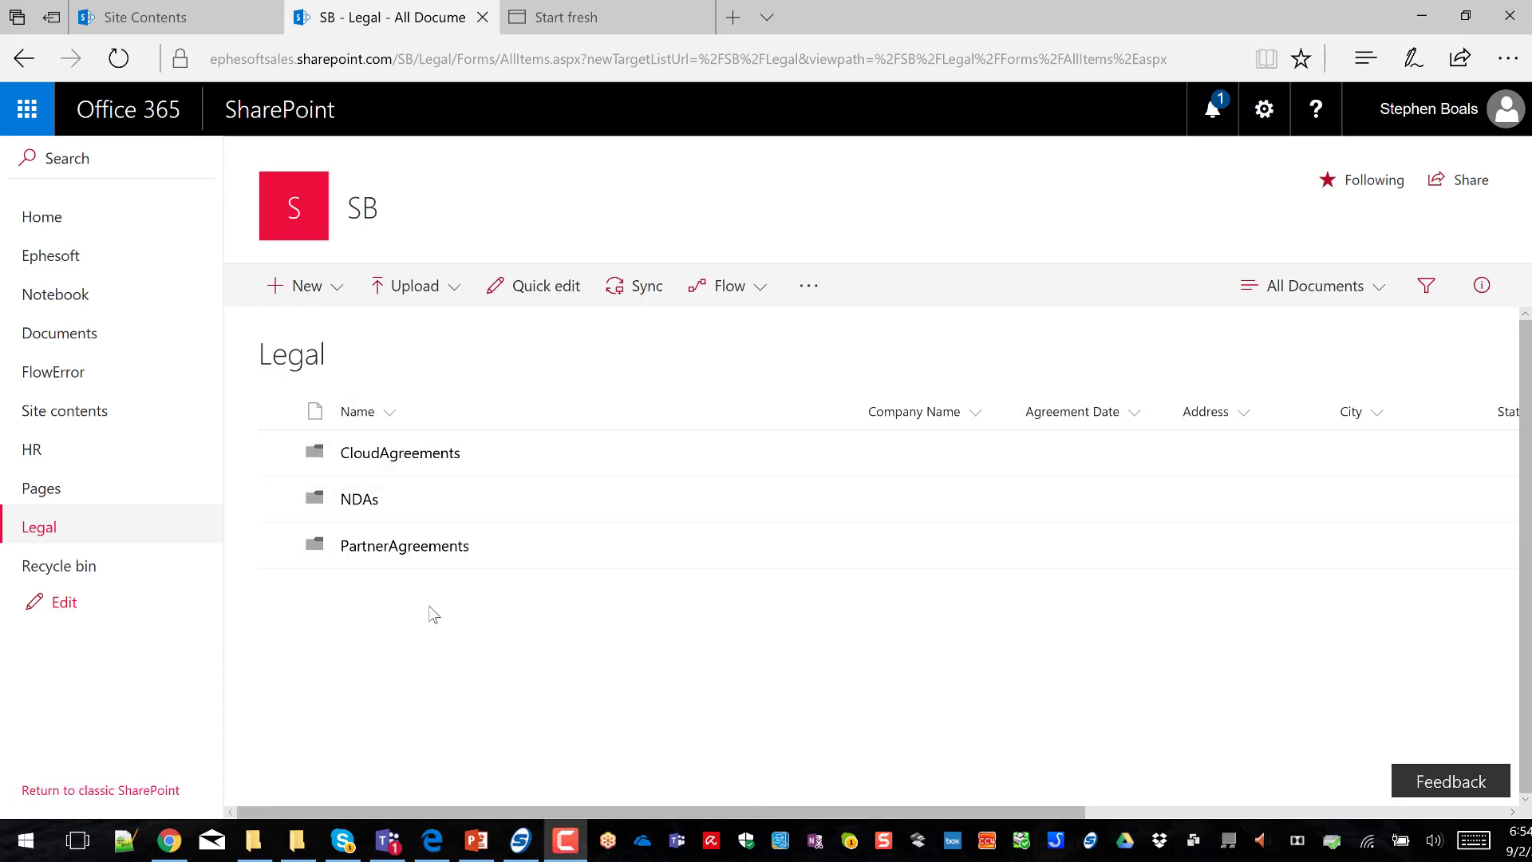
pyautogui.click(414, 453)
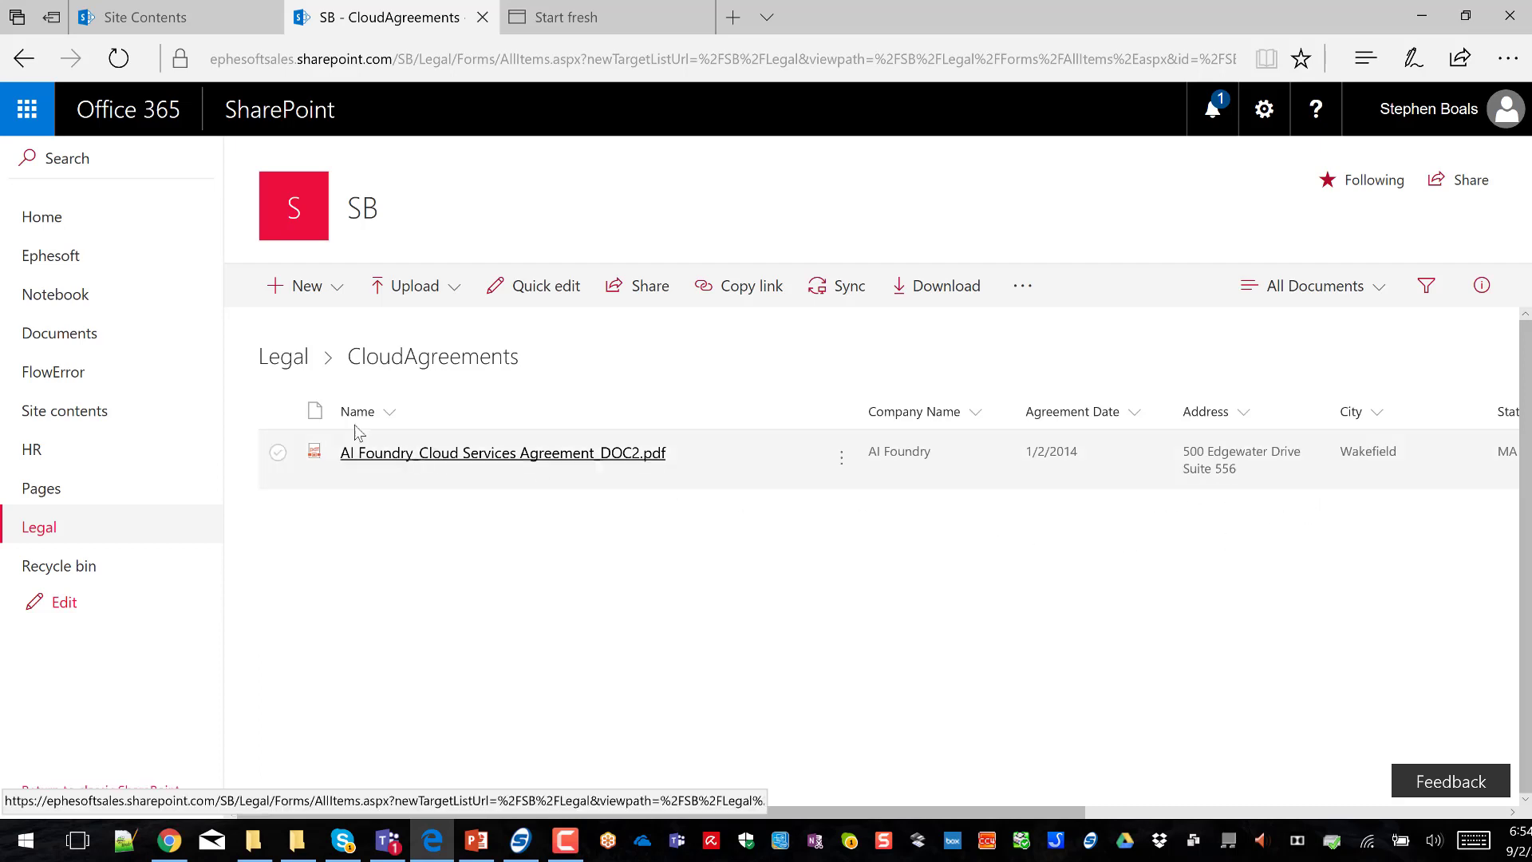
pyautogui.click(283, 359)
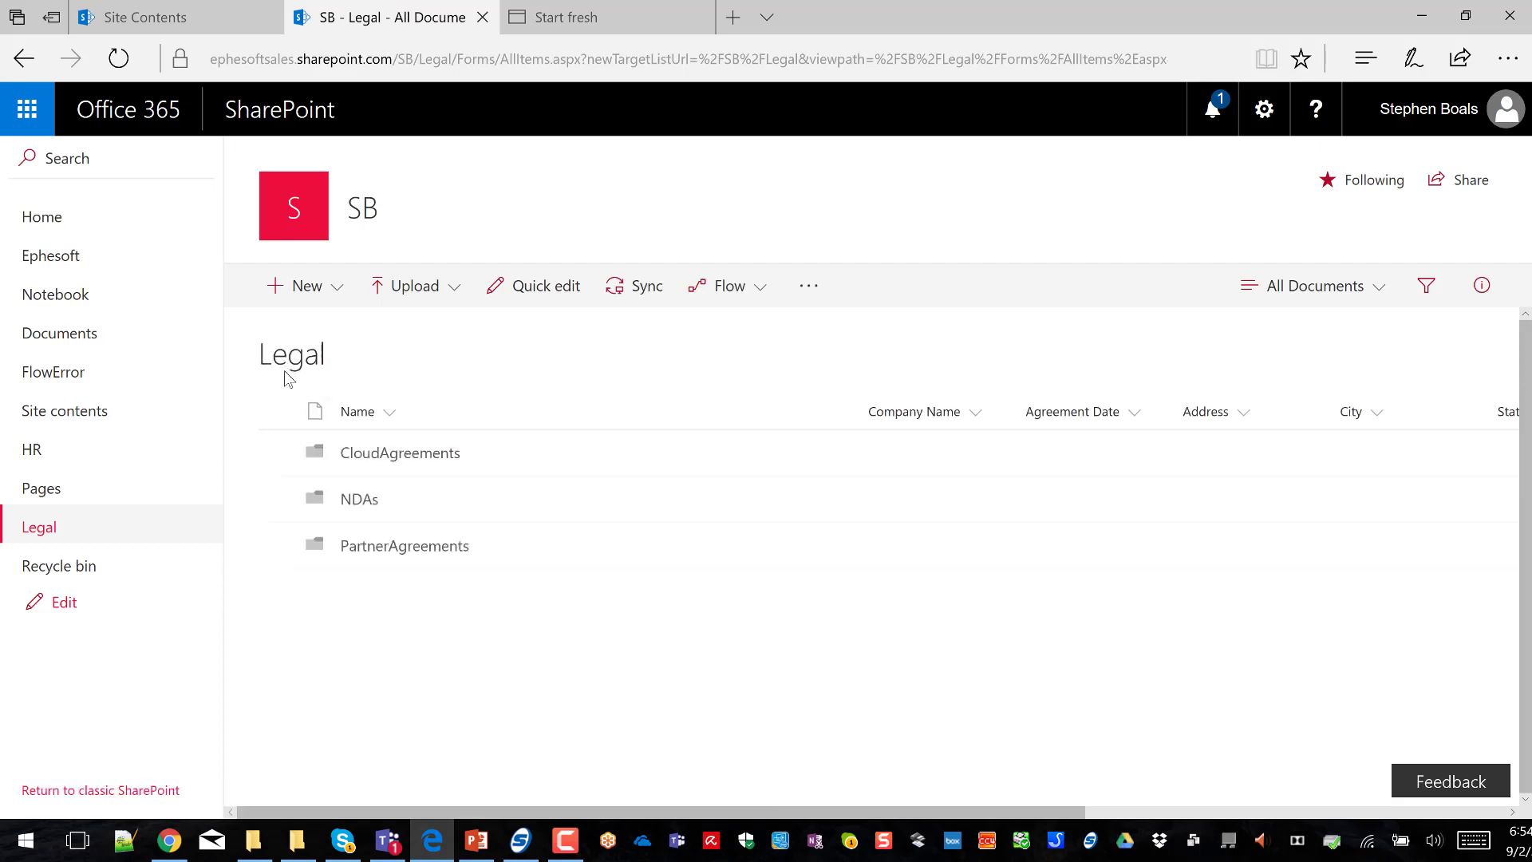
pyautogui.click(358, 500)
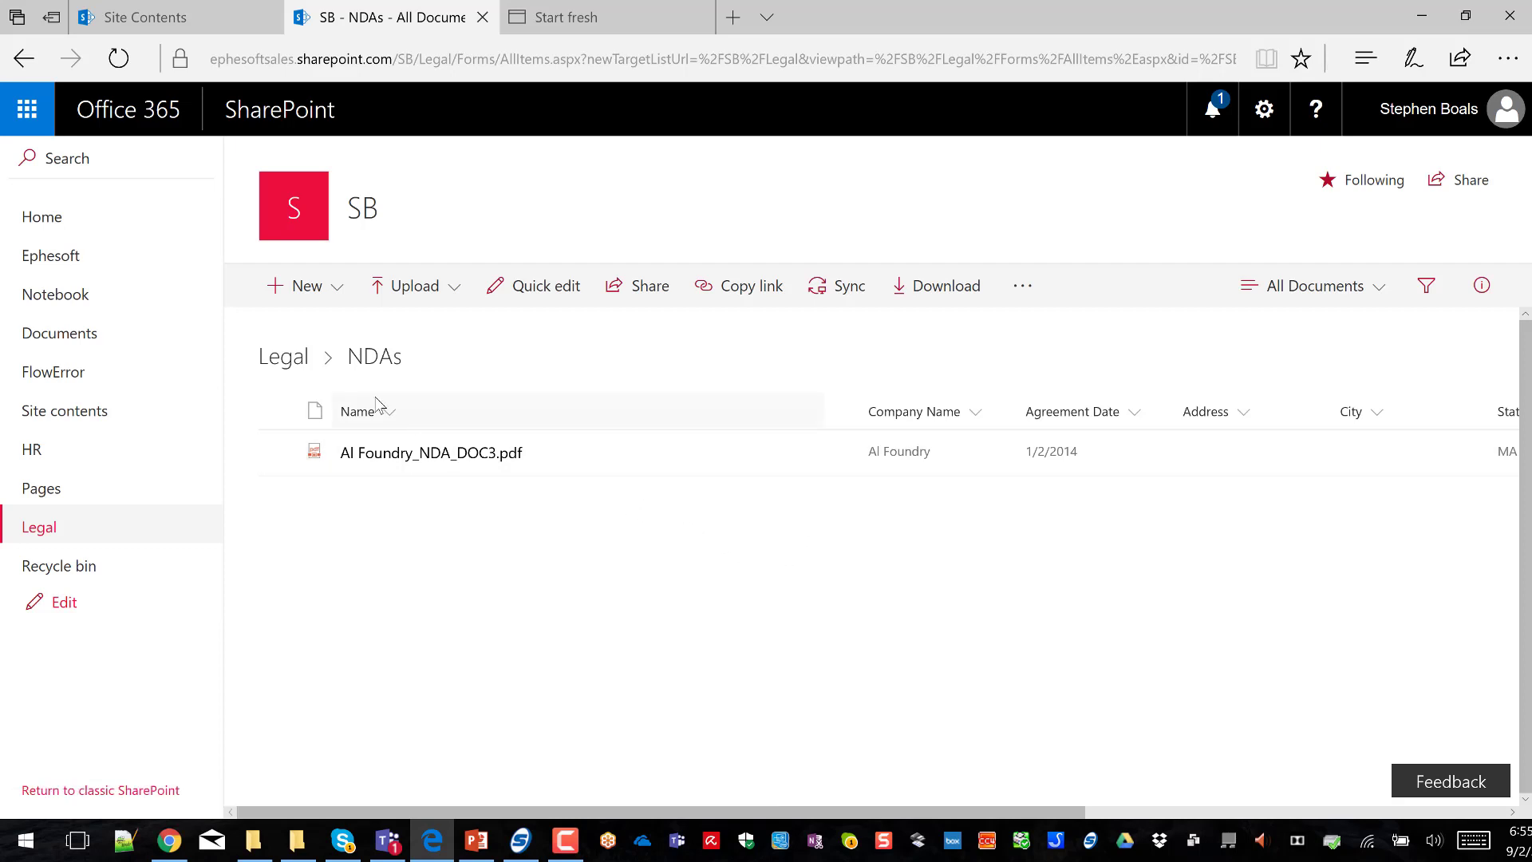
pyautogui.click(307, 365)
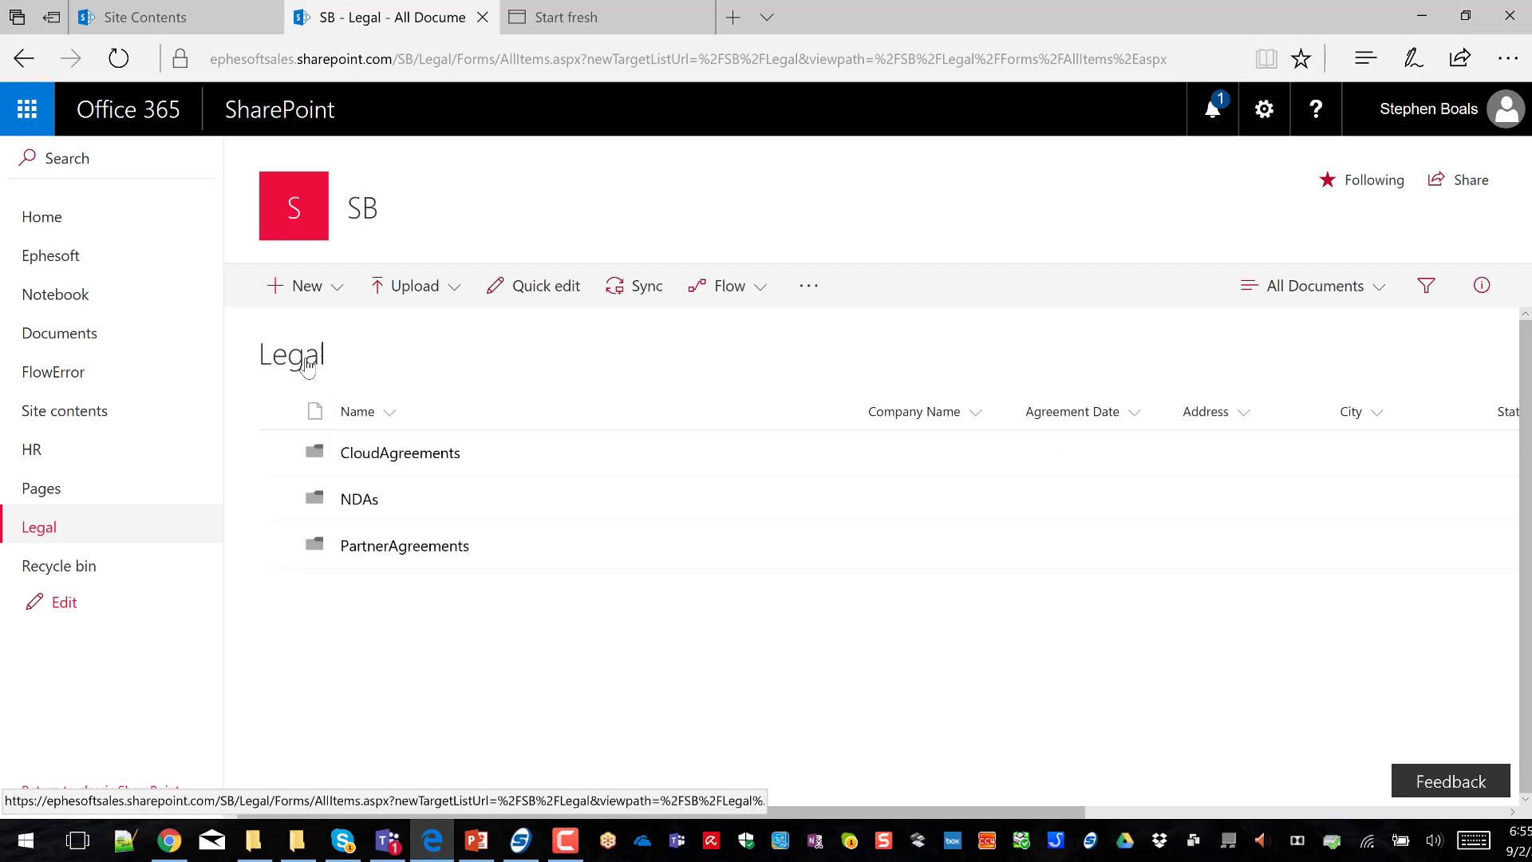